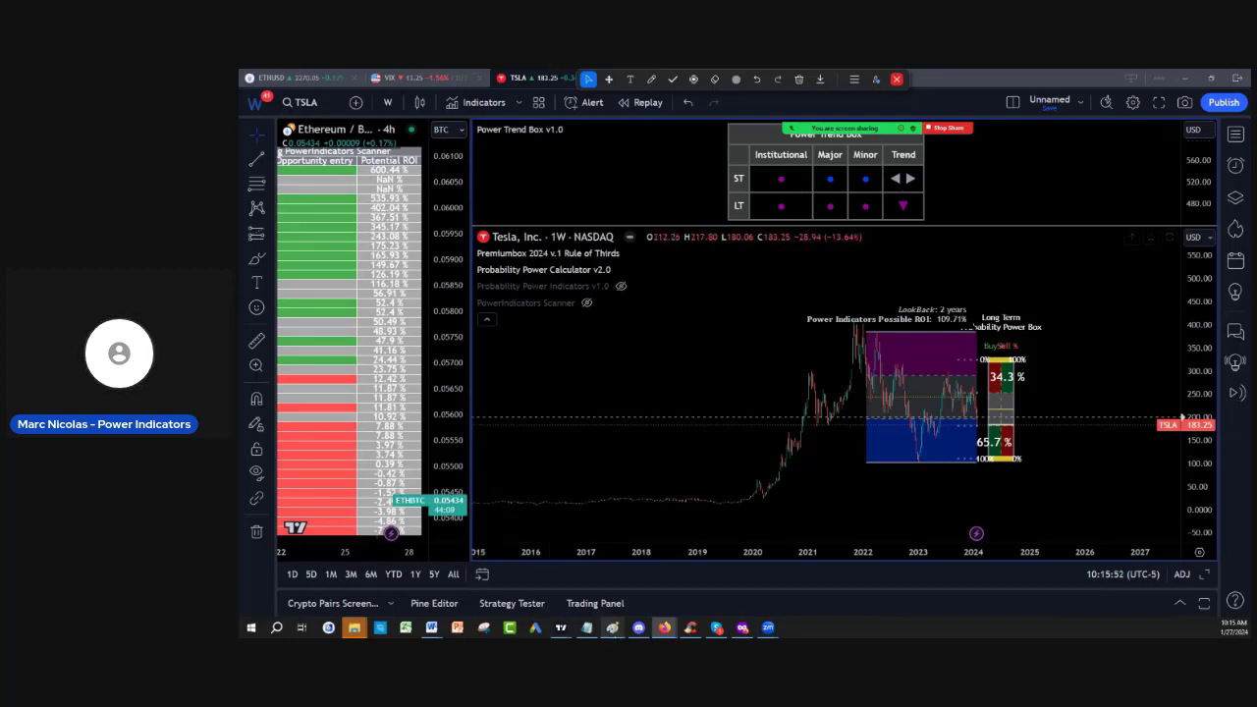
# Rescale the TSLA weekly chart's time axis from 2016–2027 to show just 2020 through 2027.
pyautogui.moveTo(722, 566)
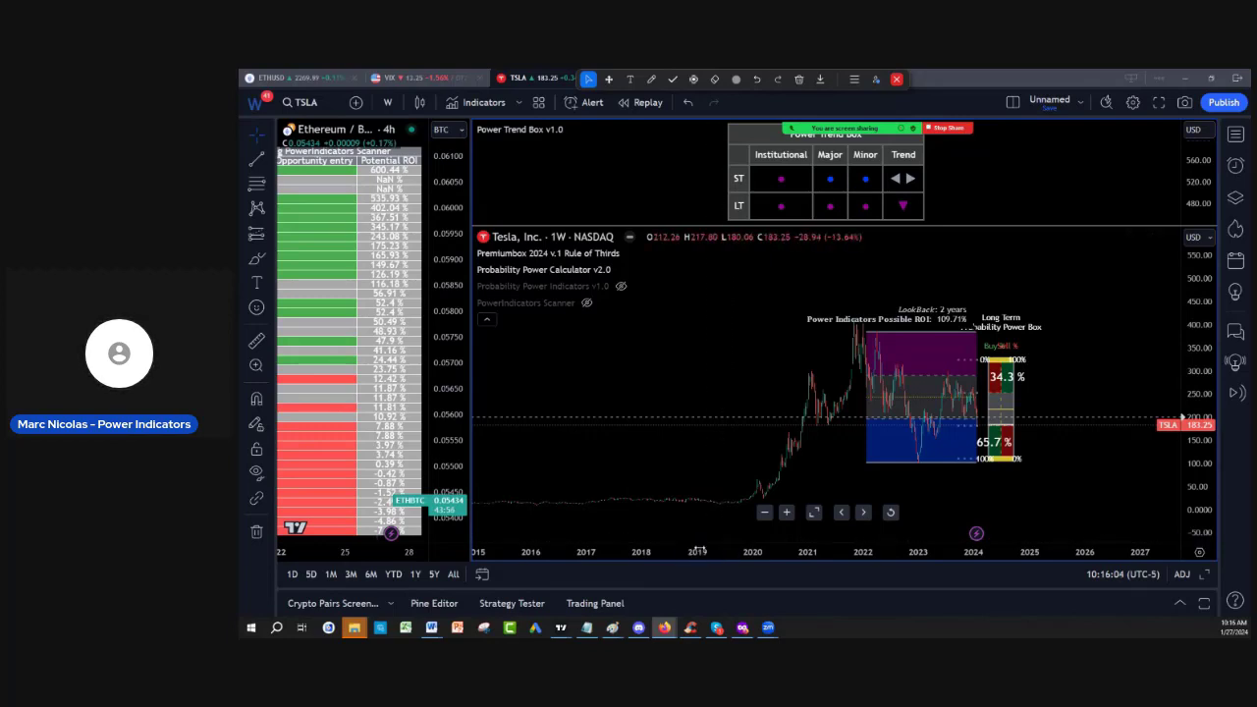
pyautogui.moveTo(830, 551); pyautogui.dragTo(616, 549)
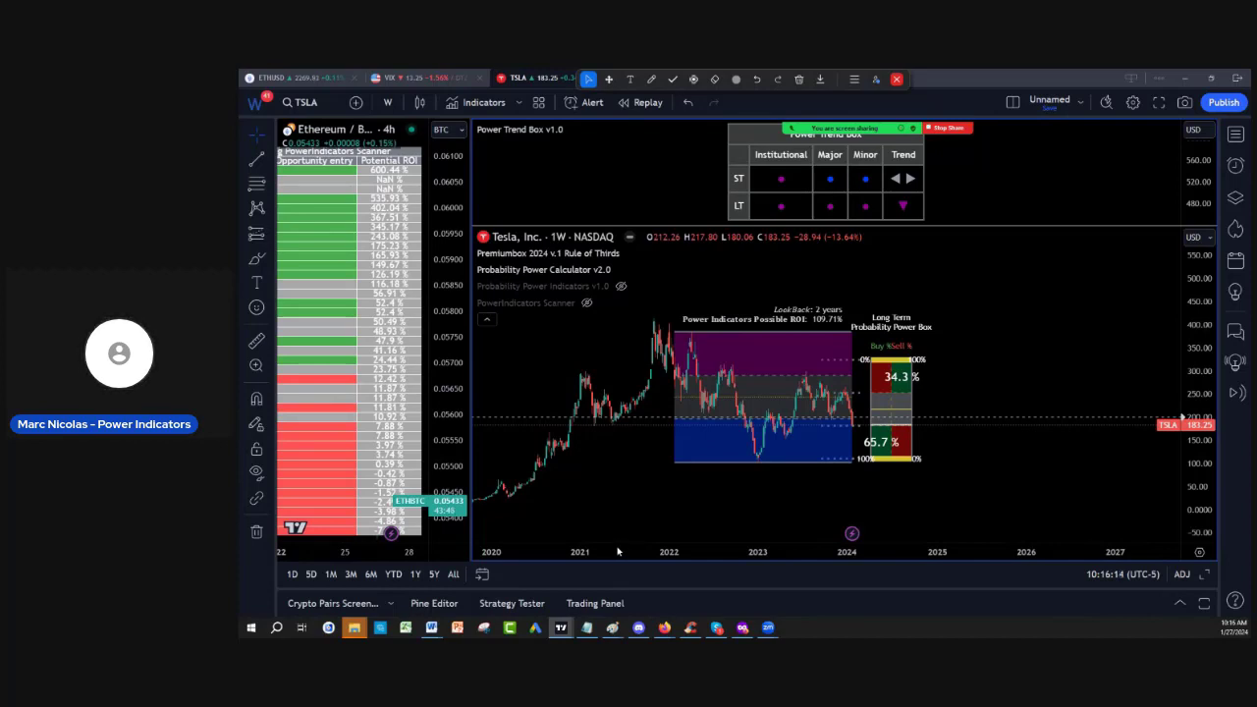
pyautogui.click(651, 80)
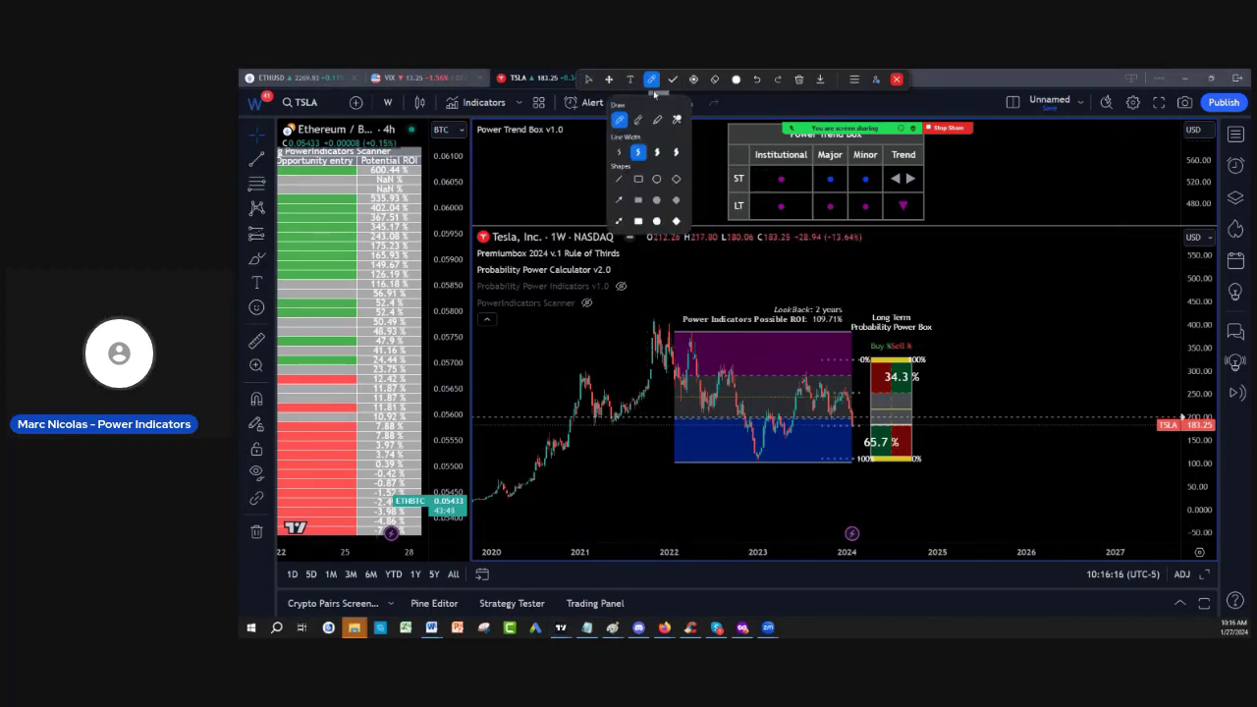
pyautogui.moveTo(660, 322)
pyautogui.mouseDown()
pyautogui.moveTo(661, 446)
pyautogui.moveTo(865, 452)
pyautogui.moveTo(864, 359)
pyautogui.moveTo(808, 296)
pyautogui.moveTo(657, 302)
pyautogui.mouseUp()
pyautogui.moveTo(718, 265)
pyautogui.mouseDown()
pyautogui.moveTo(729, 283)
pyautogui.moveTo(736, 257)
pyautogui.moveTo(752, 281)
pyautogui.moveTo(778, 266)
pyautogui.mouseUp()
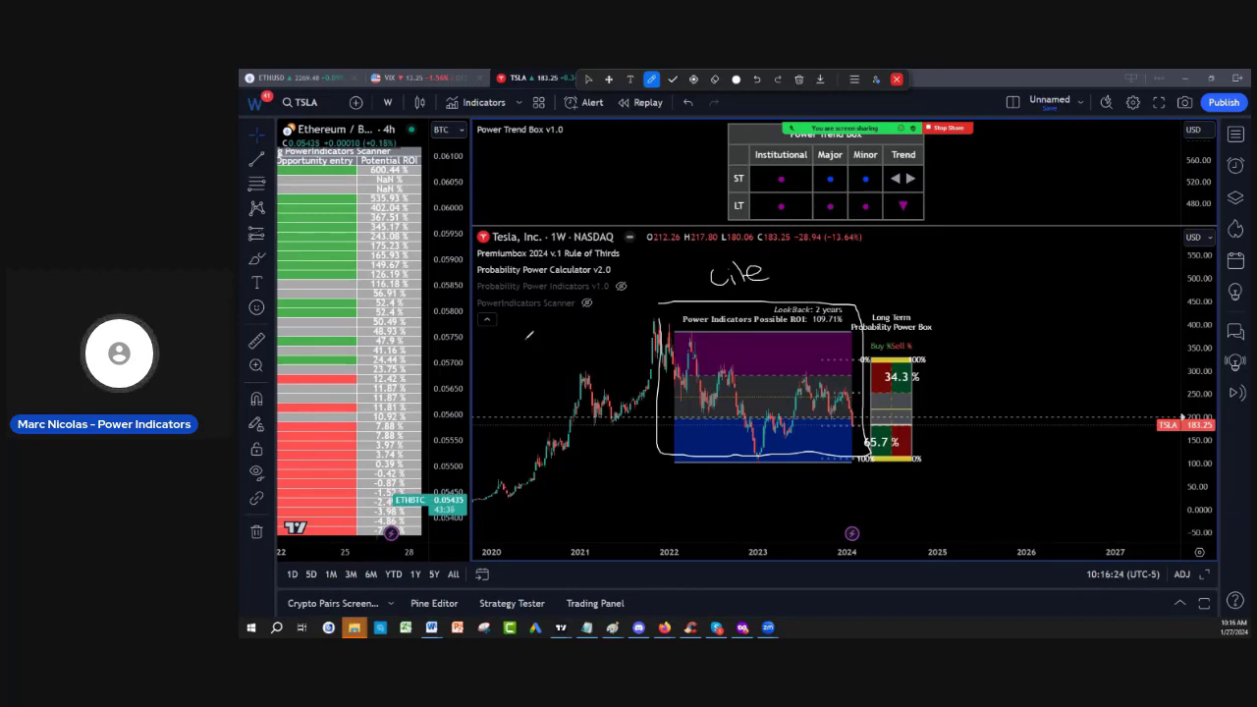
pyautogui.moveTo(528, 335)
pyautogui.mouseDown()
pyautogui.moveTo(532, 363)
pyautogui.moveTo(579, 355)
pyautogui.mouseUp()
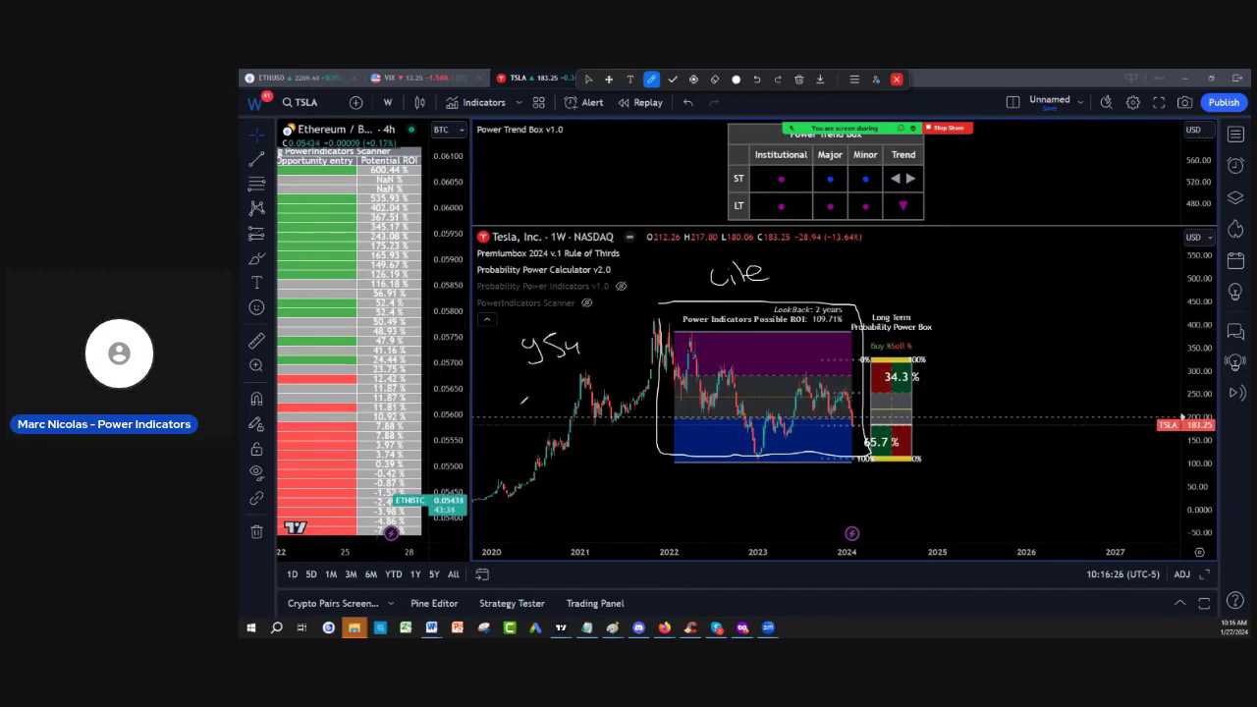
pyautogui.moveTo(523, 397)
pyautogui.mouseDown()
pyautogui.moveTo(538, 421)
pyautogui.moveTo(565, 391)
pyautogui.moveTo(546, 416)
pyautogui.moveTo(566, 415)
pyautogui.mouseUp()
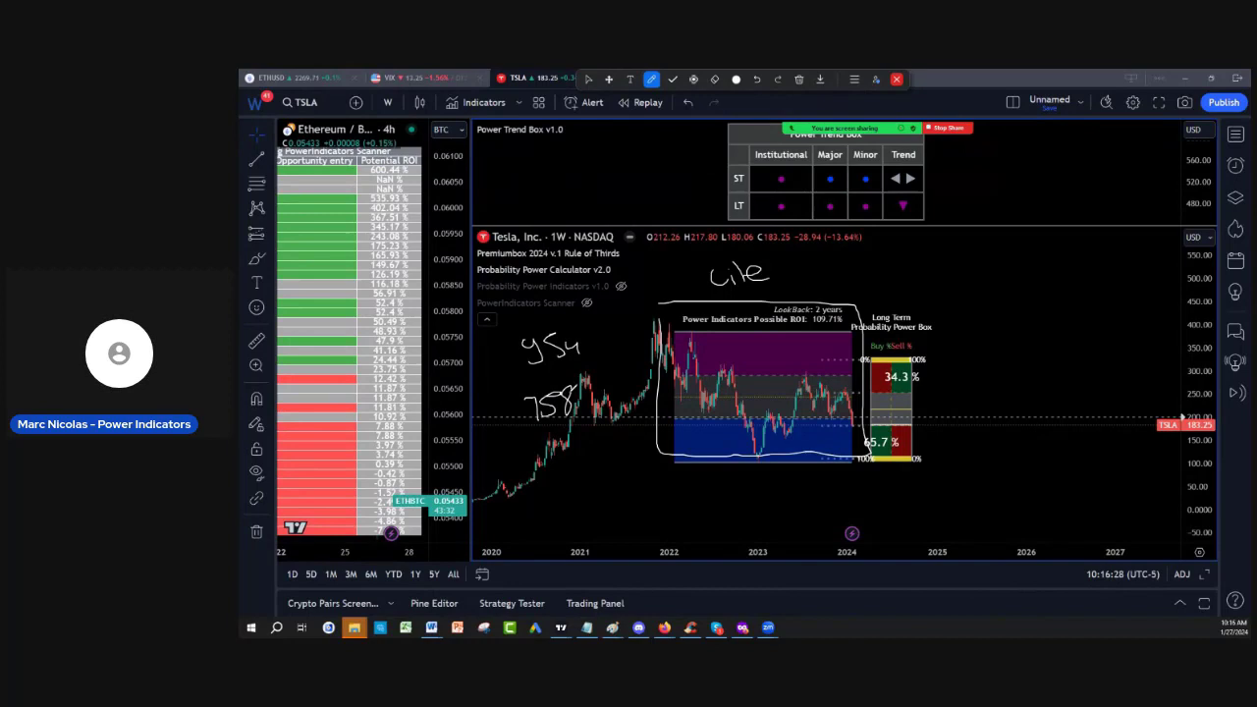
pyautogui.moveTo(545, 457)
pyautogui.mouseDown()
pyautogui.moveTo(534, 468)
pyautogui.moveTo(549, 495)
pyautogui.mouseUp()
pyautogui.moveTo(558, 462)
pyautogui.mouseDown()
pyautogui.moveTo(565, 454)
pyautogui.moveTo(563, 481)
pyautogui.moveTo(607, 489)
pyautogui.mouseUp()
pyautogui.moveTo(676, 471); pyautogui.dragTo(681, 477)
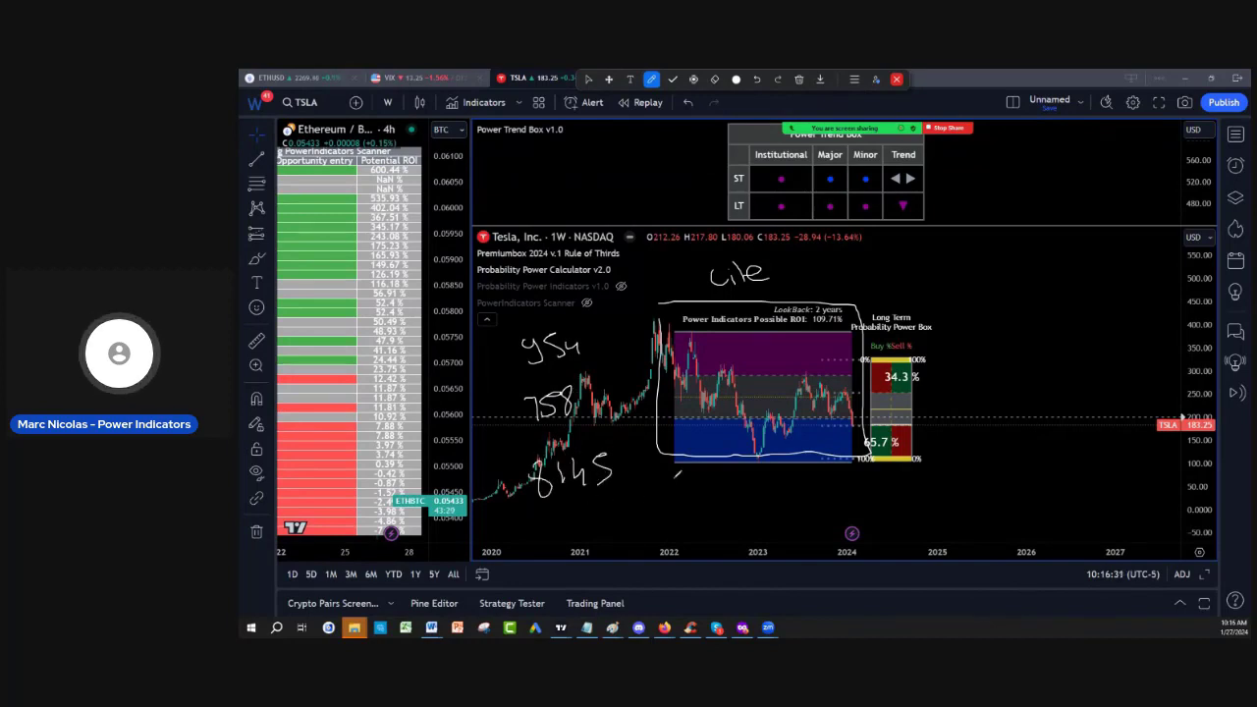
pyautogui.click(798, 79)
pyautogui.click(783, 109)
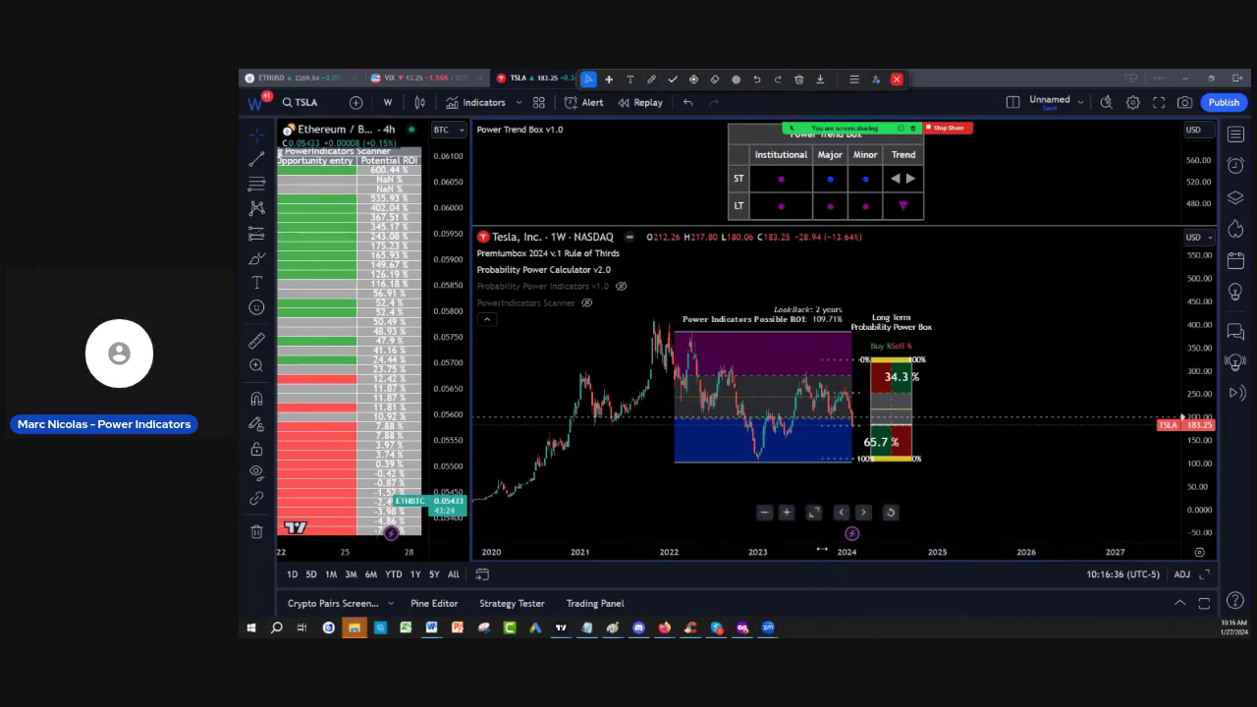
# Widen the TSLA chart's time axis to show more price history.
pyautogui.moveTo(821, 550)
pyautogui.mouseDown()
pyautogui.moveTo(923, 552)
pyautogui.moveTo(825, 548)
pyautogui.mouseUp()
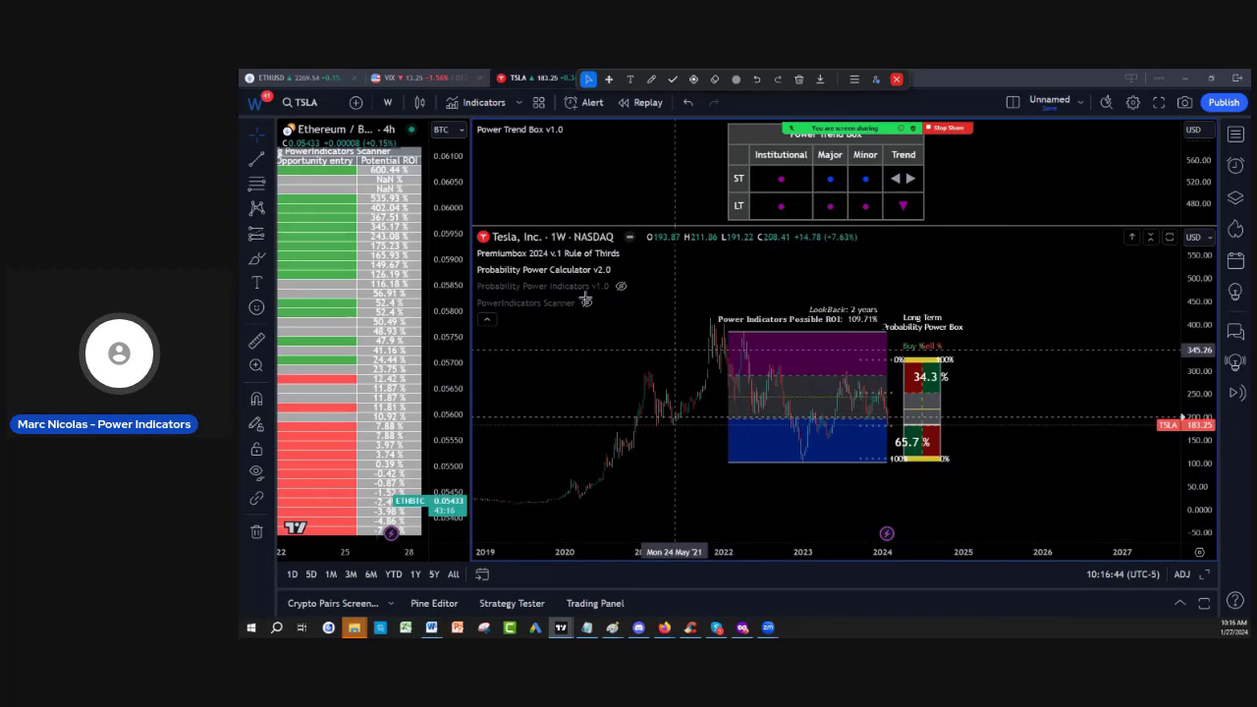
# Bring up the Seeking Alpha TSLA page in Firefox, then switch to the Google results for tsla.
pyautogui.moveTo(665, 629)
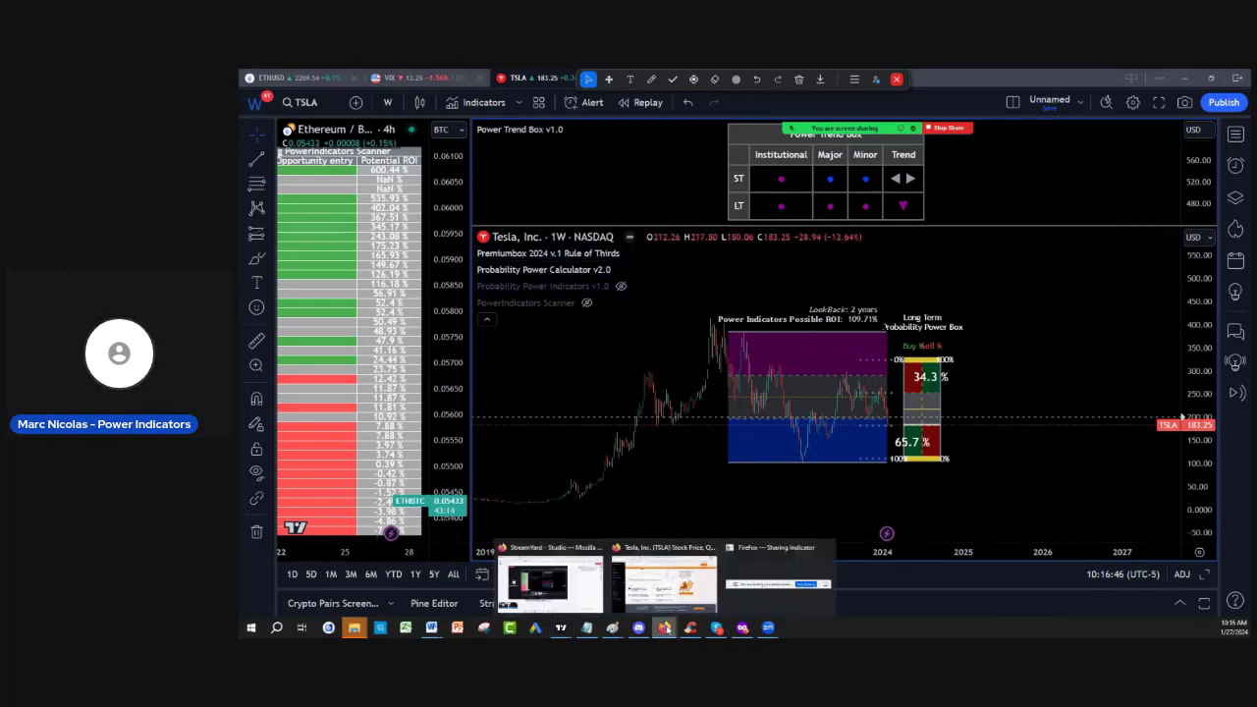
pyautogui.click(678, 601)
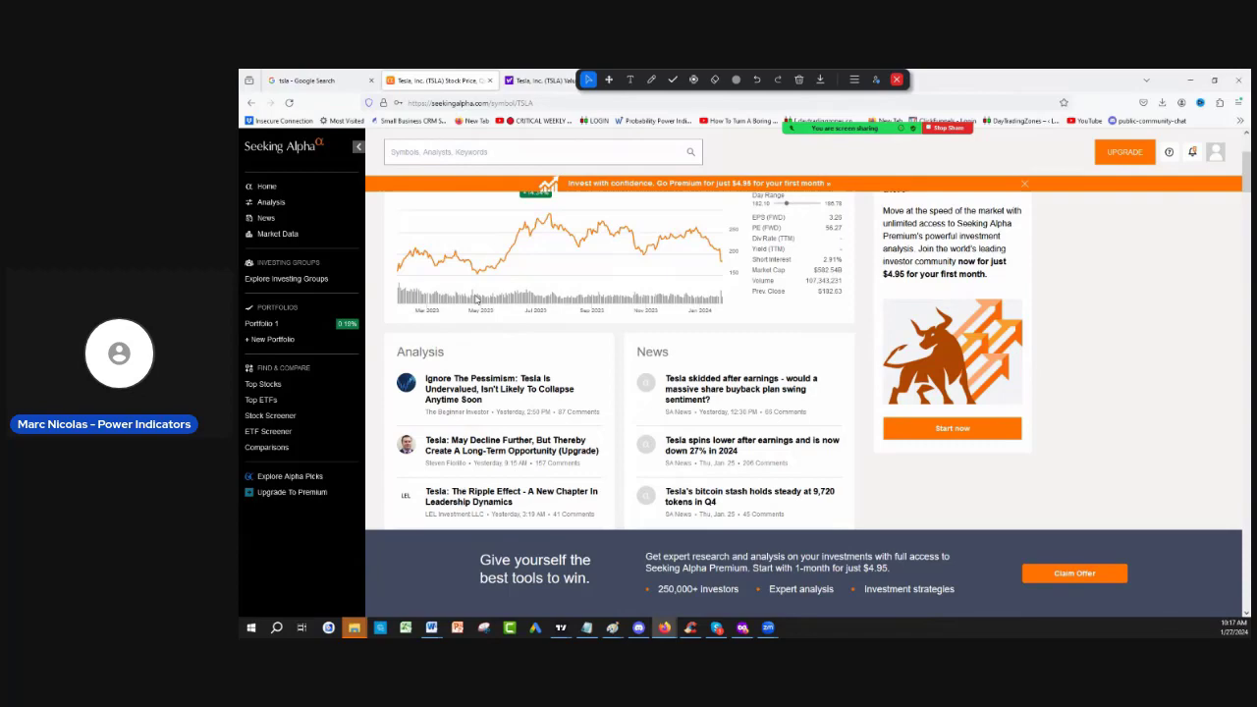
pyautogui.click(327, 87)
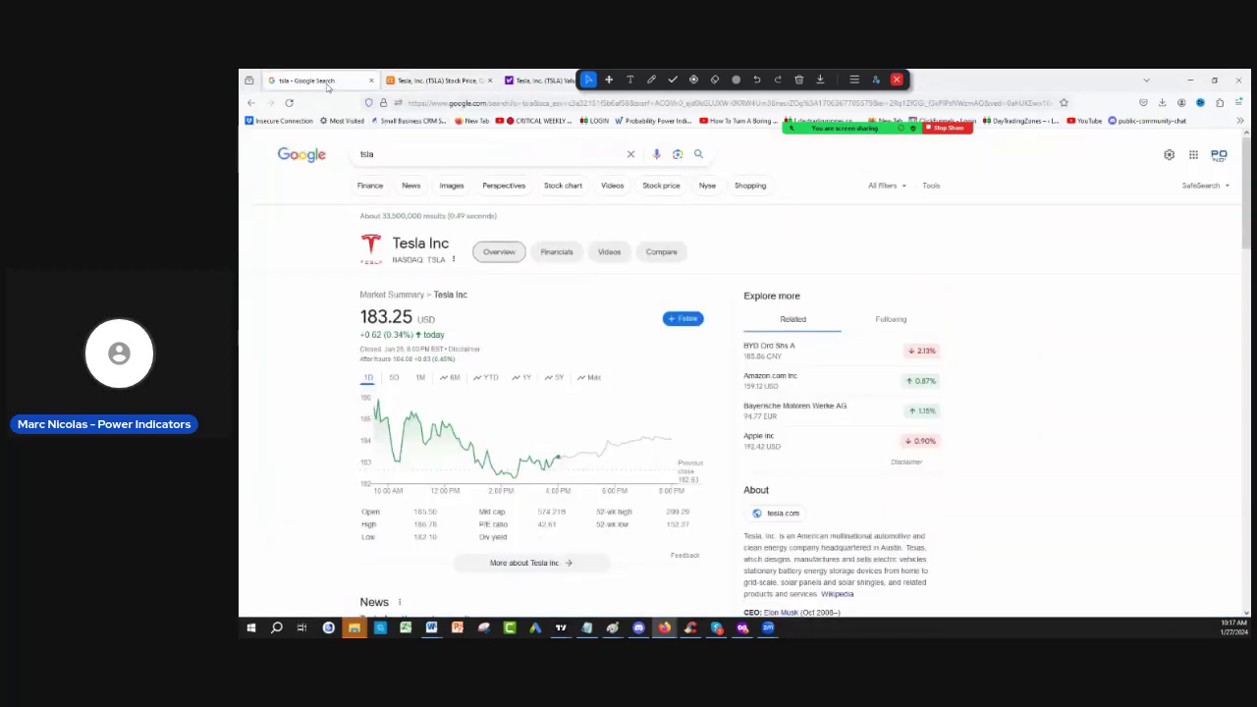
pyautogui.click(530, 83)
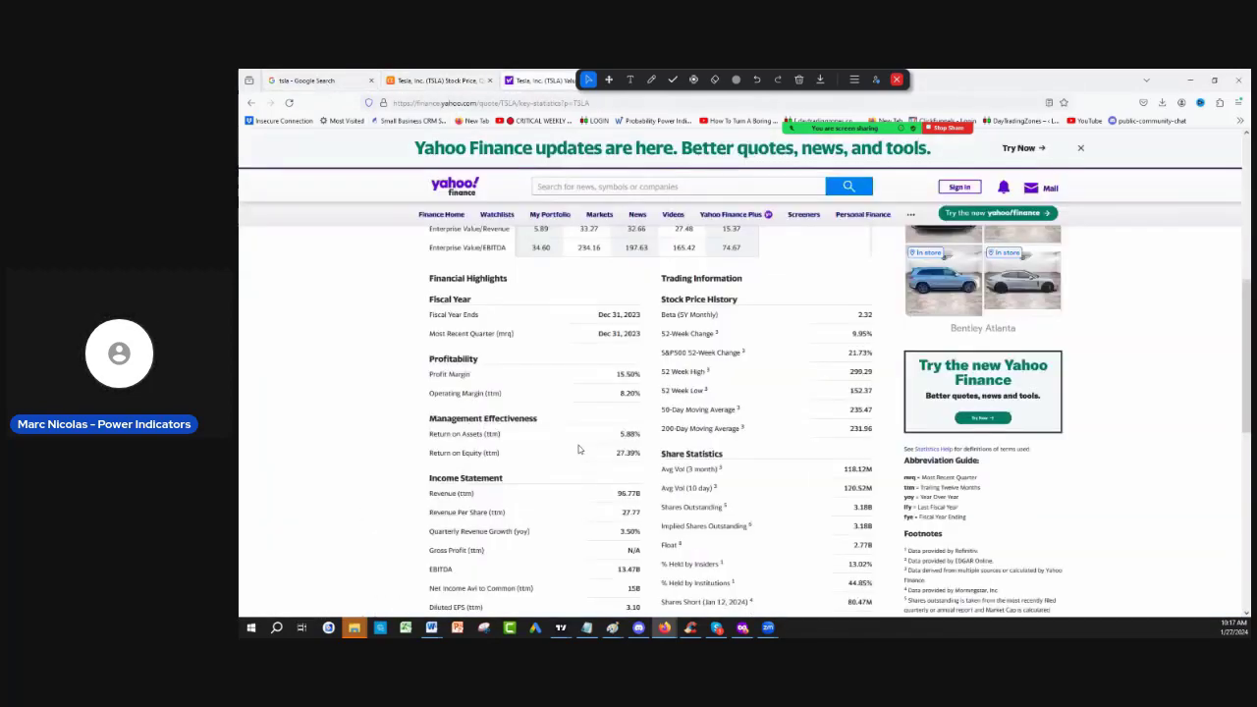
pyautogui.scroll(-2, 576, 398)
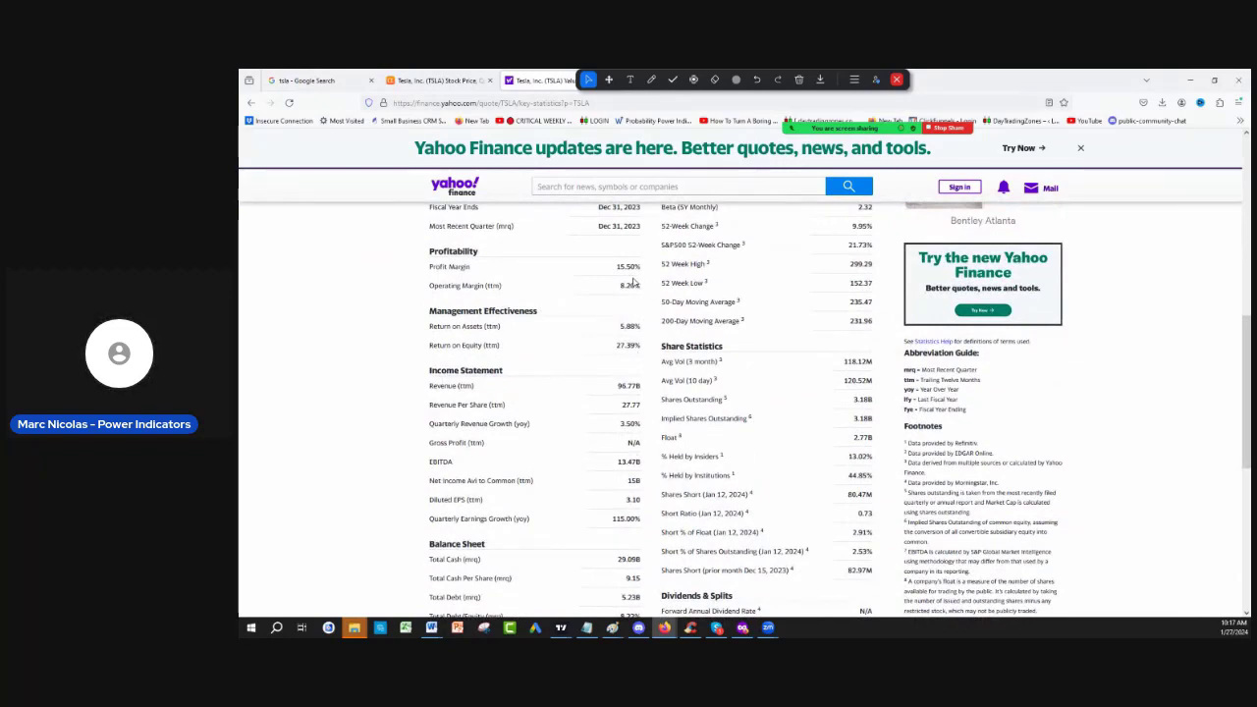
pyautogui.scroll(-3, 568, 471)
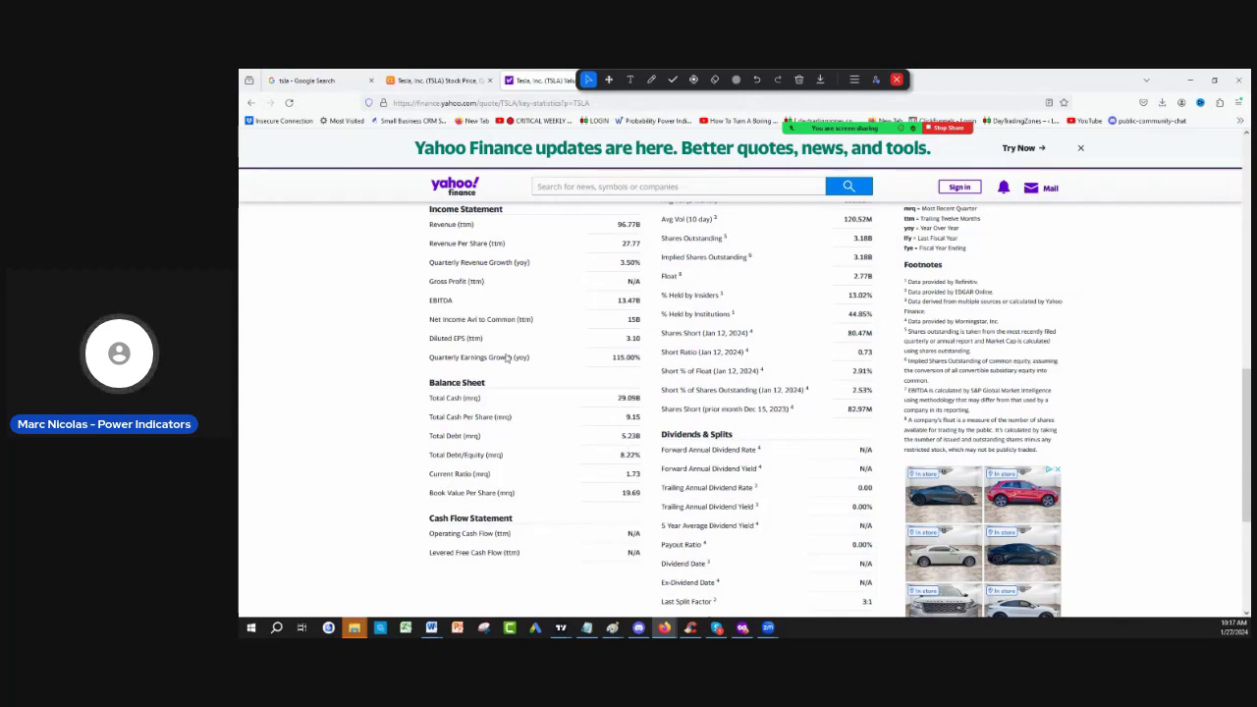
pyautogui.scroll(5, 488, 361)
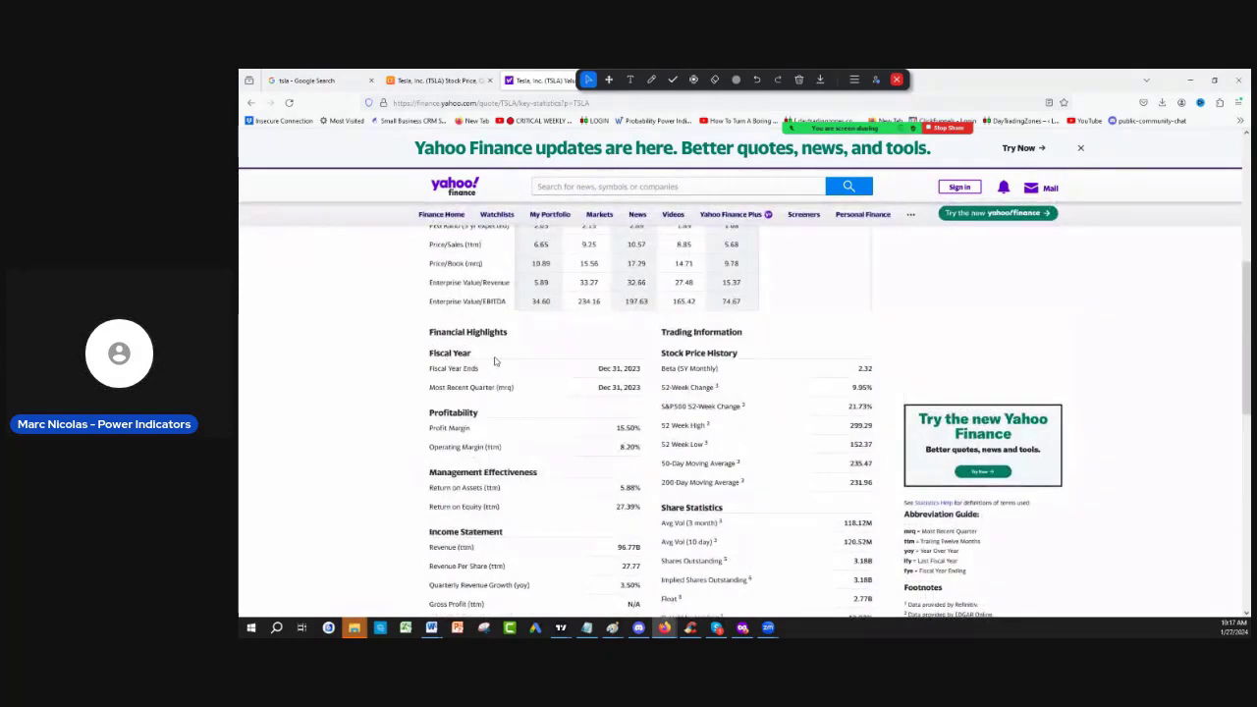
# Minimize Firefox to reveal the TSLA chart and circle the small peak and the 2023 low.
pyautogui.click(1190, 79)
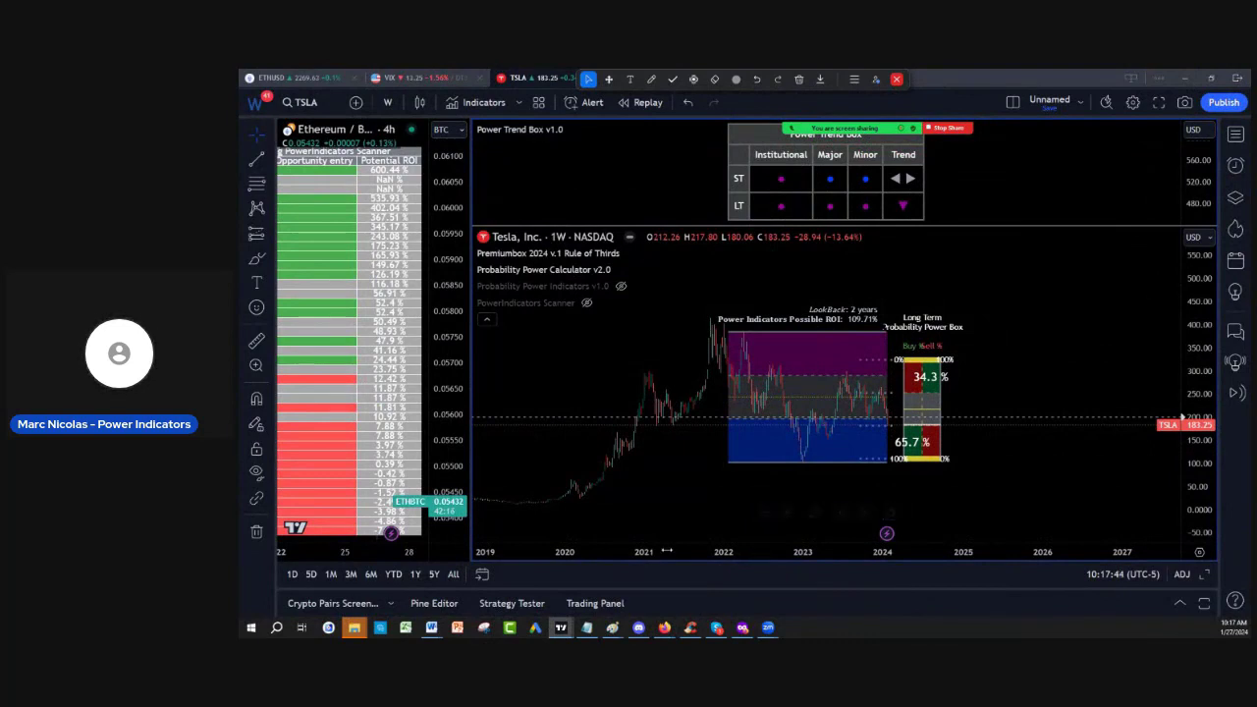
pyautogui.click(651, 79)
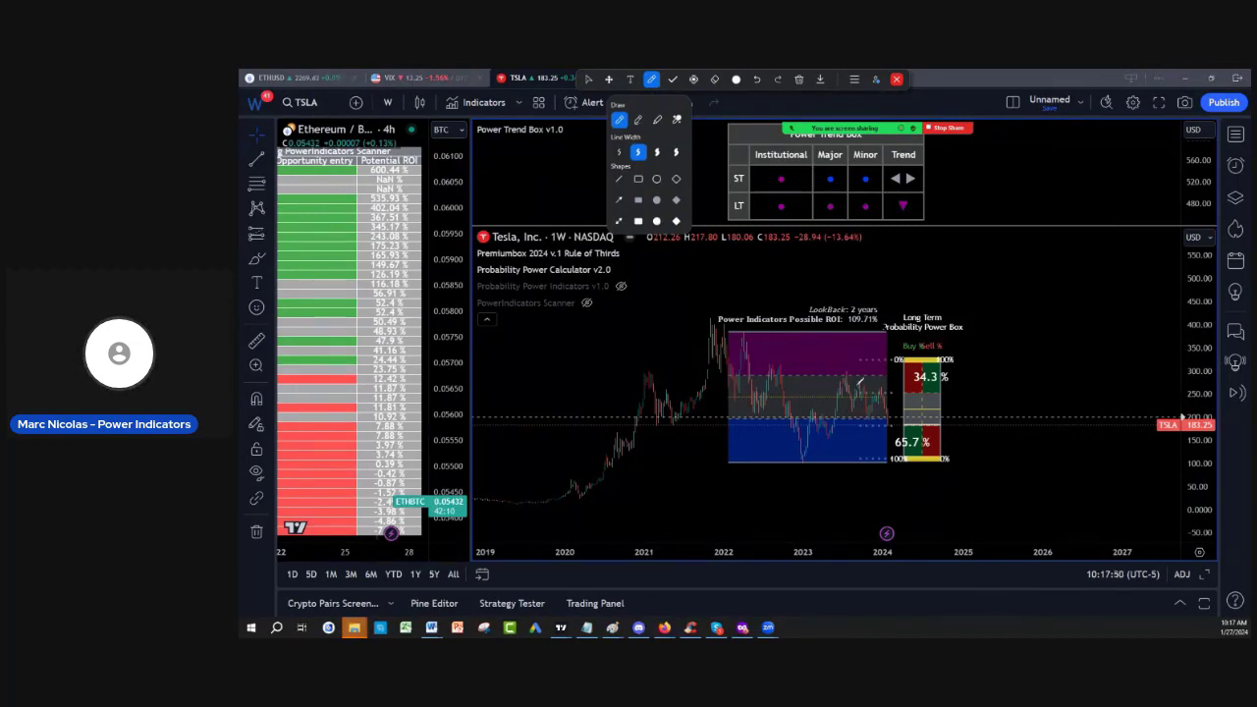
pyautogui.moveTo(837, 370)
pyautogui.mouseDown()
pyautogui.moveTo(850, 364)
pyautogui.moveTo(836, 371)
pyautogui.mouseUp()
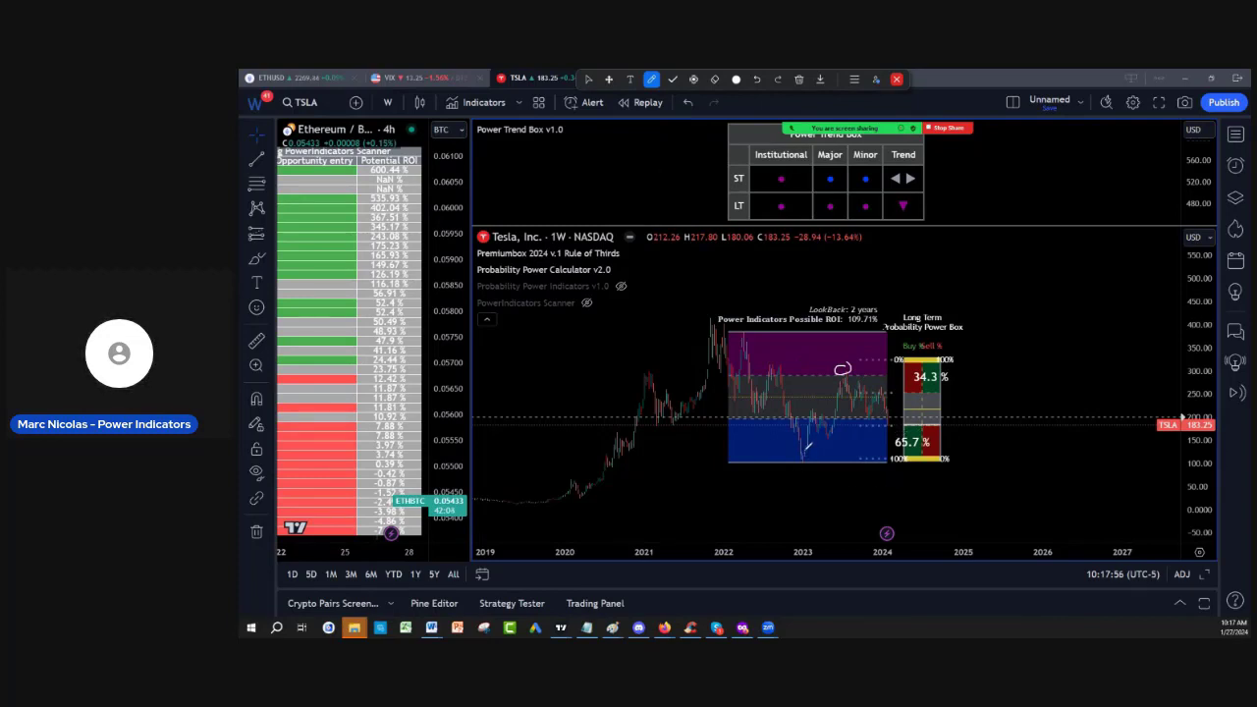
pyautogui.moveTo(806, 448)
pyautogui.mouseDown()
pyautogui.moveTo(788, 459)
pyautogui.moveTo(817, 469)
pyautogui.moveTo(814, 445)
pyautogui.mouseUp()
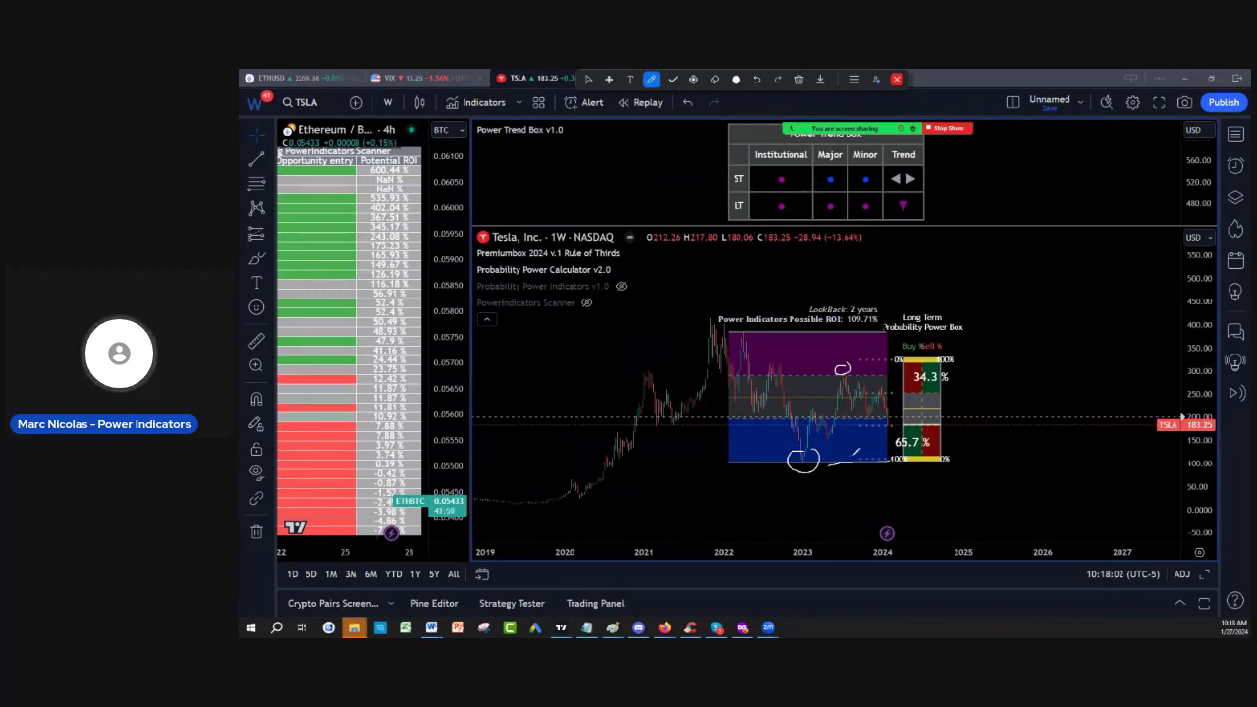
pyautogui.moveTo(860, 451)
pyautogui.mouseDown()
pyautogui.moveTo(889, 454)
pyautogui.moveTo(903, 428)
pyautogui.moveTo(929, 425)
pyautogui.mouseUp()
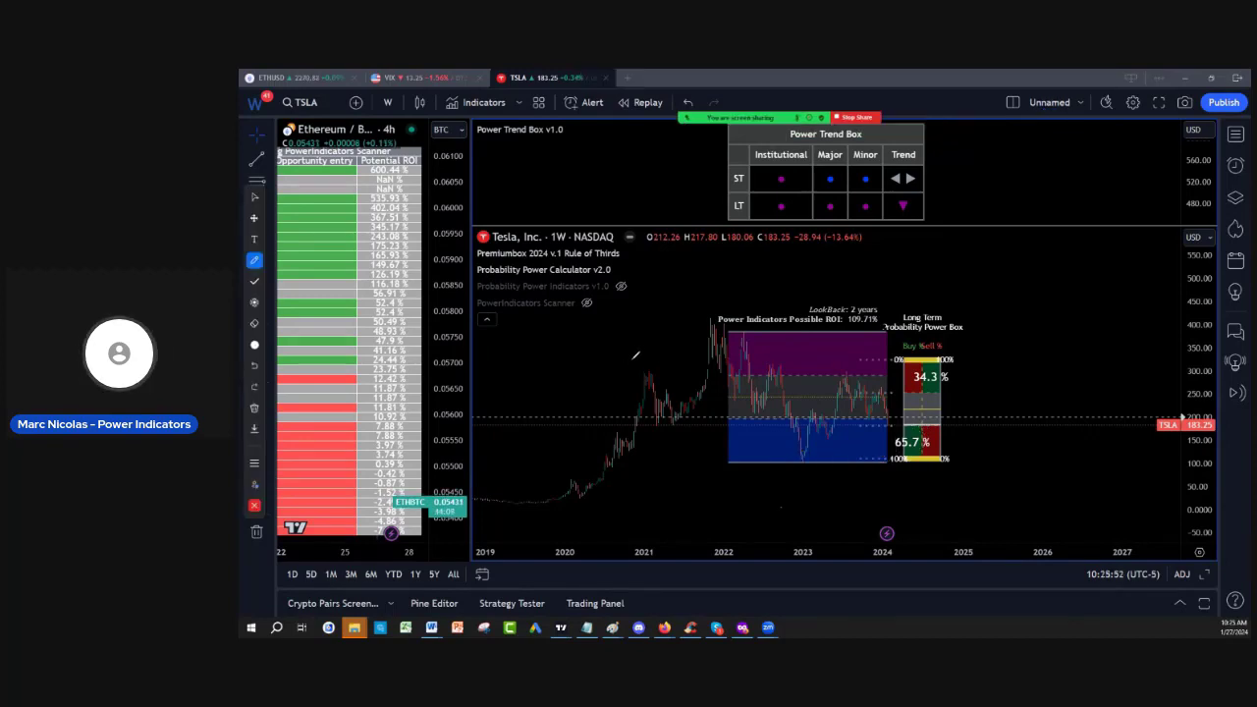
# Mark the 2022 peak as Sell with a circle and arrow, and the 2023 low as Buy.
pyautogui.moveTo(723, 312)
pyautogui.mouseDown()
pyautogui.moveTo(701, 316)
pyautogui.moveTo(719, 343)
pyautogui.moveTo(731, 312)
pyautogui.mouseUp()
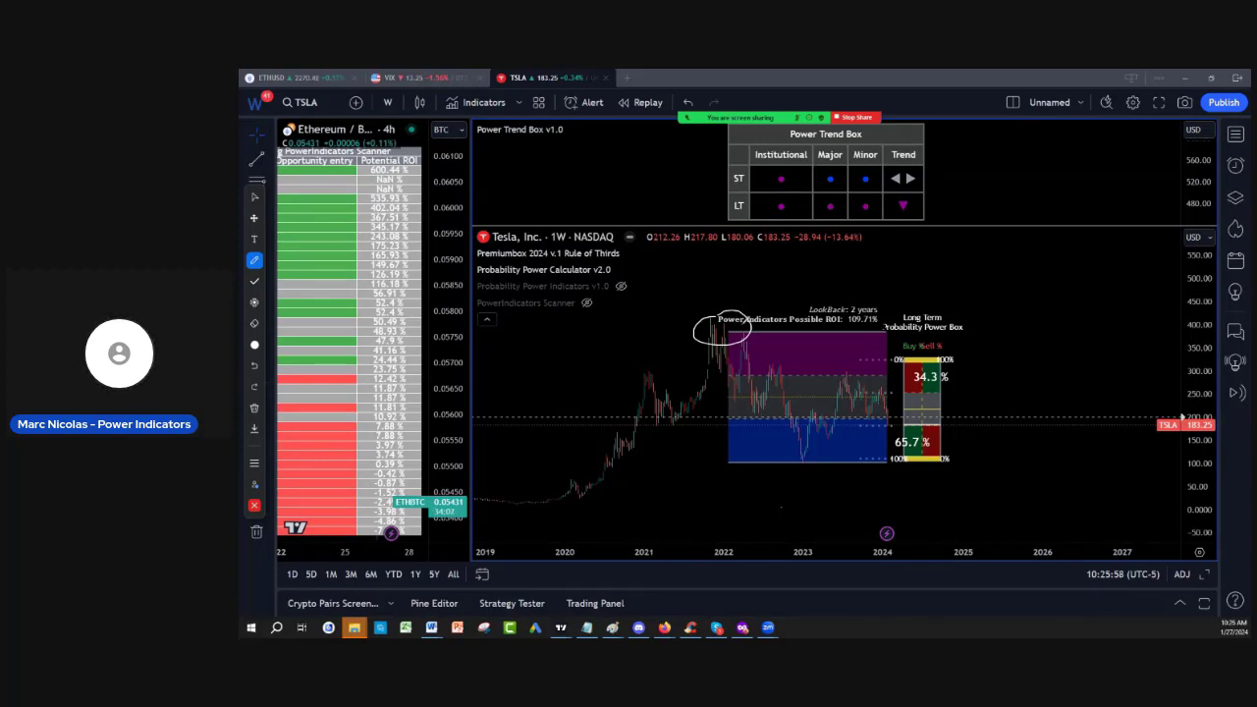
pyautogui.moveTo(782, 279)
pyautogui.mouseDown()
pyautogui.moveTo(748, 305)
pyautogui.moveTo(792, 278)
pyautogui.moveTo(818, 281)
pyautogui.mouseUp()
pyautogui.moveTo(811, 458)
pyautogui.mouseDown()
pyautogui.moveTo(793, 501)
pyautogui.moveTo(825, 488)
pyautogui.moveTo(835, 503)
pyautogui.mouseUp()
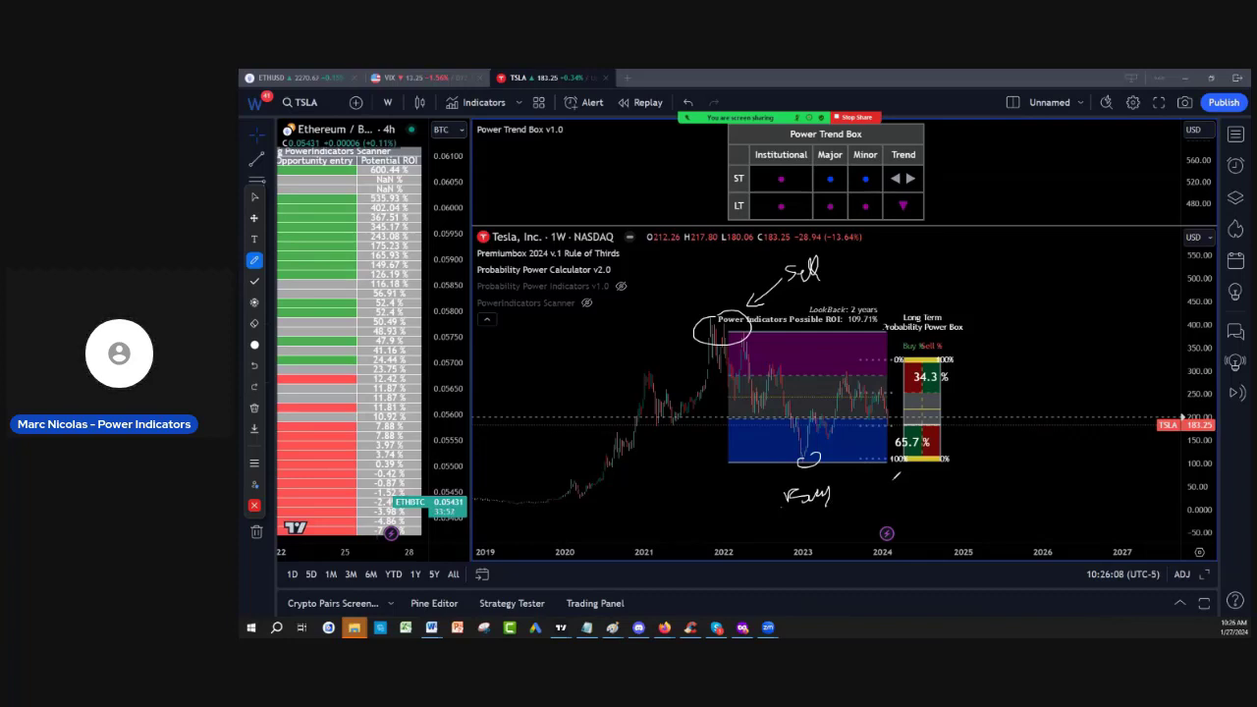
# Sketch shoulder arcs over the 2021 and 2022 peaks and curves under the 2021 and 2023–2024 lows.
pyautogui.moveTo(633, 373)
pyautogui.mouseDown()
pyautogui.moveTo(648, 361)
pyautogui.moveTo(680, 371)
pyautogui.mouseUp()
pyautogui.moveTo(756, 355)
pyautogui.mouseDown()
pyautogui.moveTo(788, 346)
pyautogui.moveTo(786, 361)
pyautogui.mouseUp()
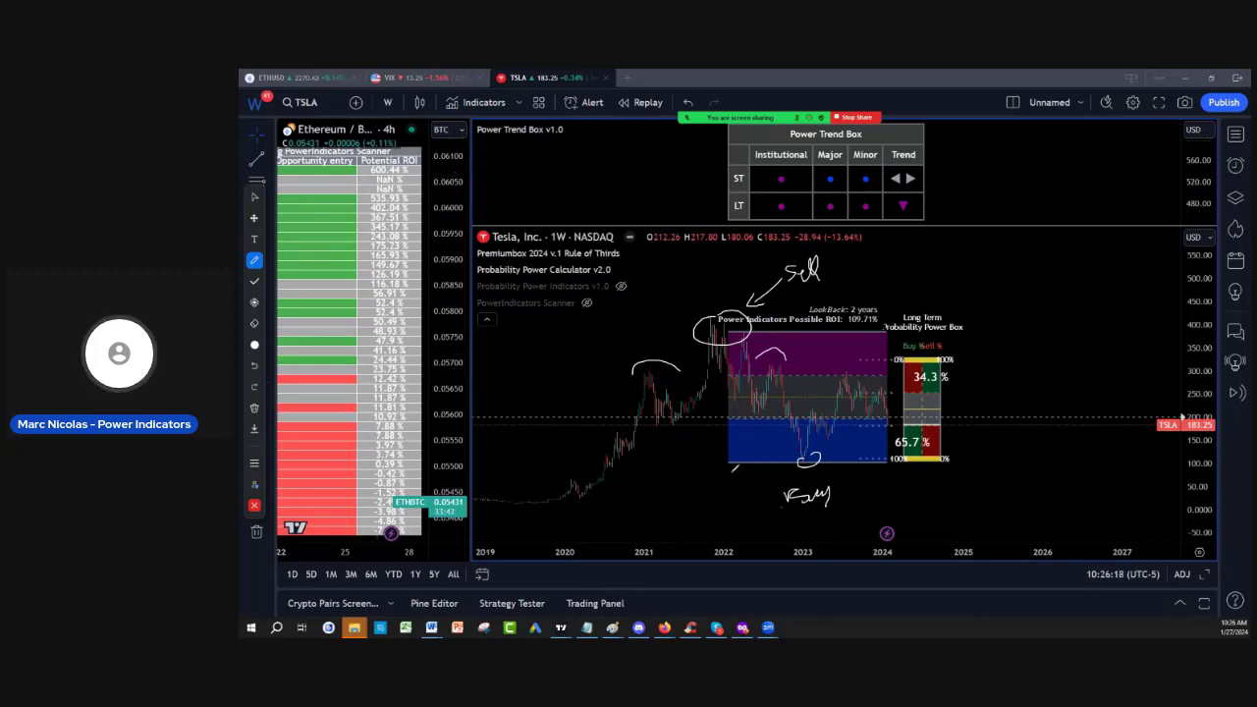
pyautogui.moveTo(650, 425)
pyautogui.mouseDown()
pyautogui.moveTo(688, 432)
pyautogui.moveTo(712, 416)
pyautogui.mouseUp()
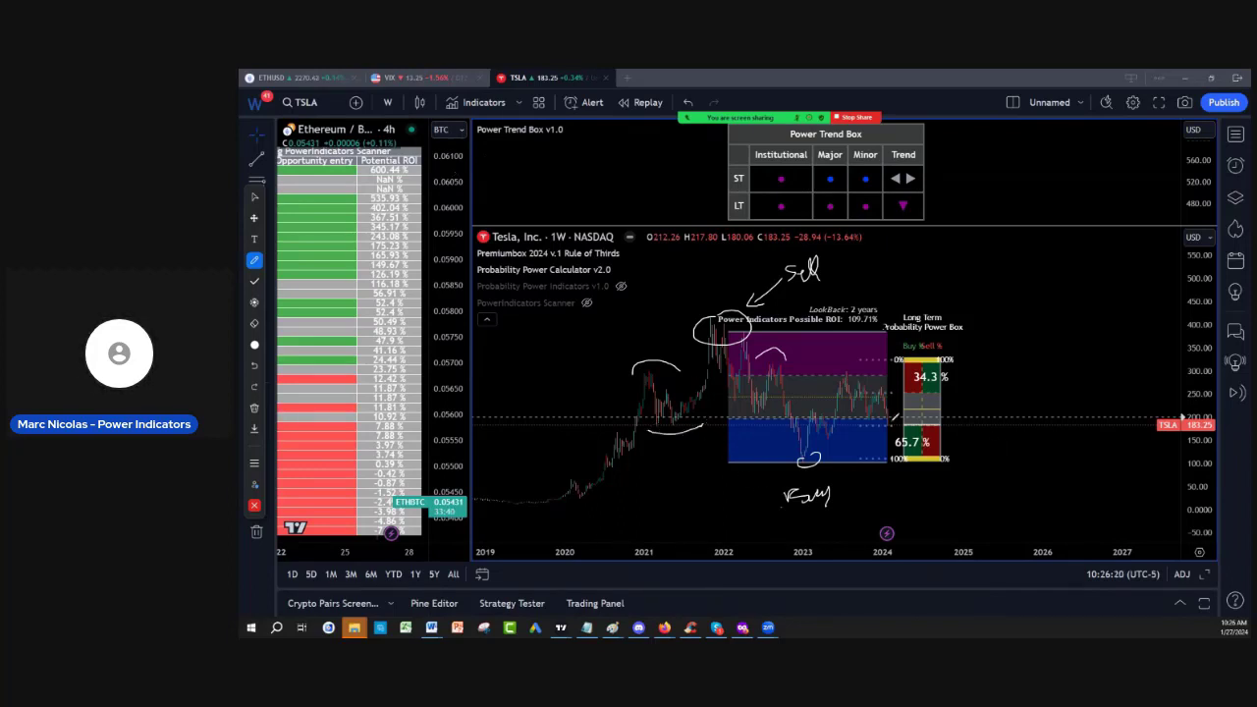
pyautogui.moveTo(854, 422)
pyautogui.mouseDown()
pyautogui.moveTo(929, 418)
pyautogui.moveTo(970, 440)
pyautogui.moveTo(990, 416)
pyautogui.moveTo(979, 441)
pyautogui.mouseUp()
pyautogui.press('Escape')
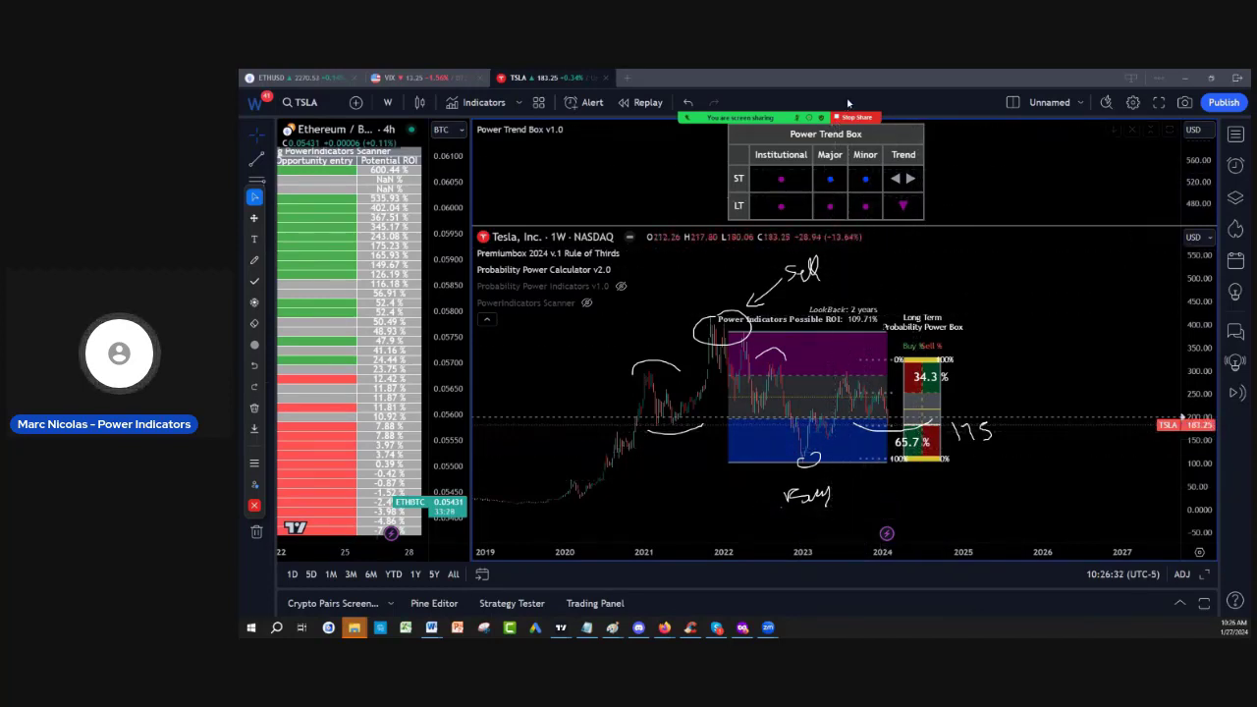
# Close and reopen the annotation toolbar, moving it out of the chart's way.
pyautogui.moveTo(775, 116)
pyautogui.click(964, 99)
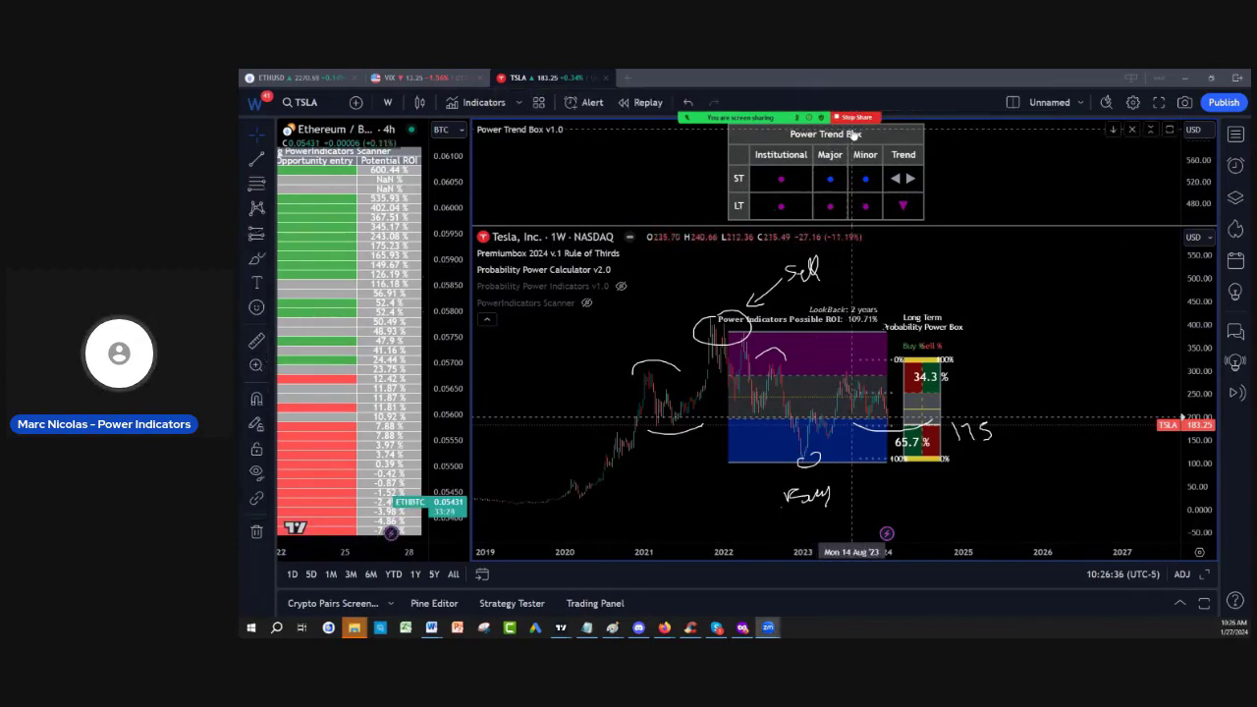
pyautogui.moveTo(825, 120)
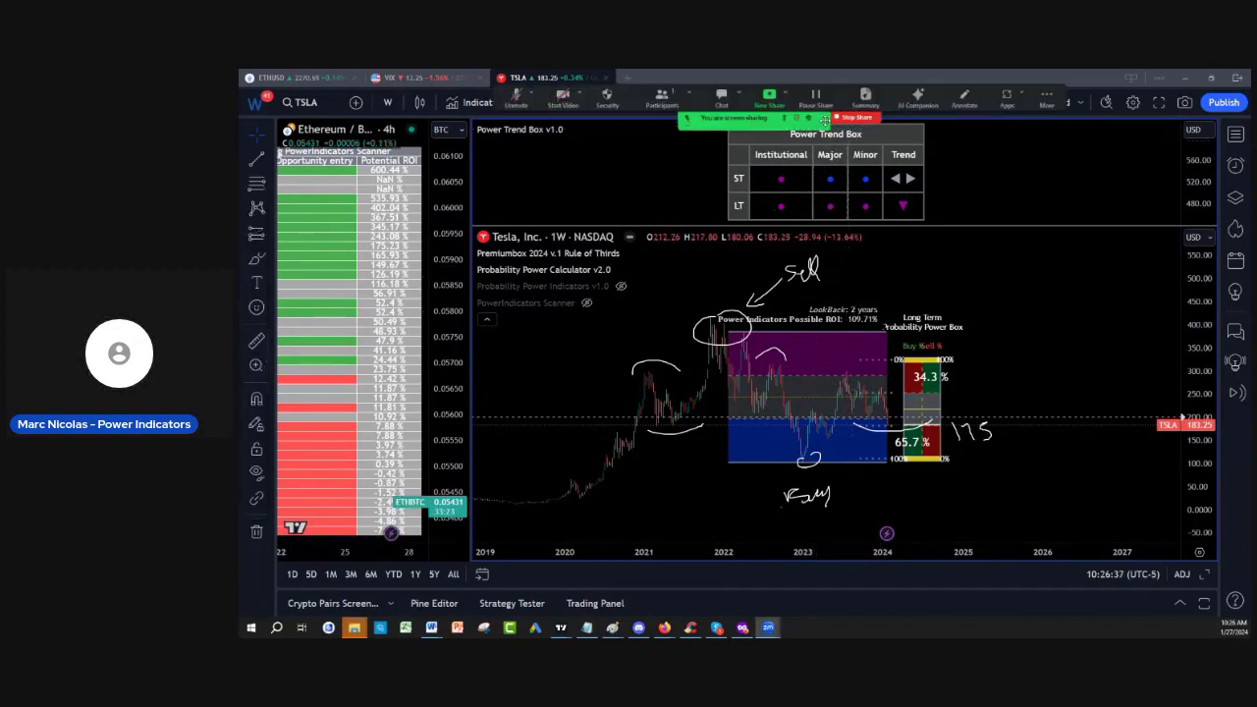
pyautogui.click(965, 99)
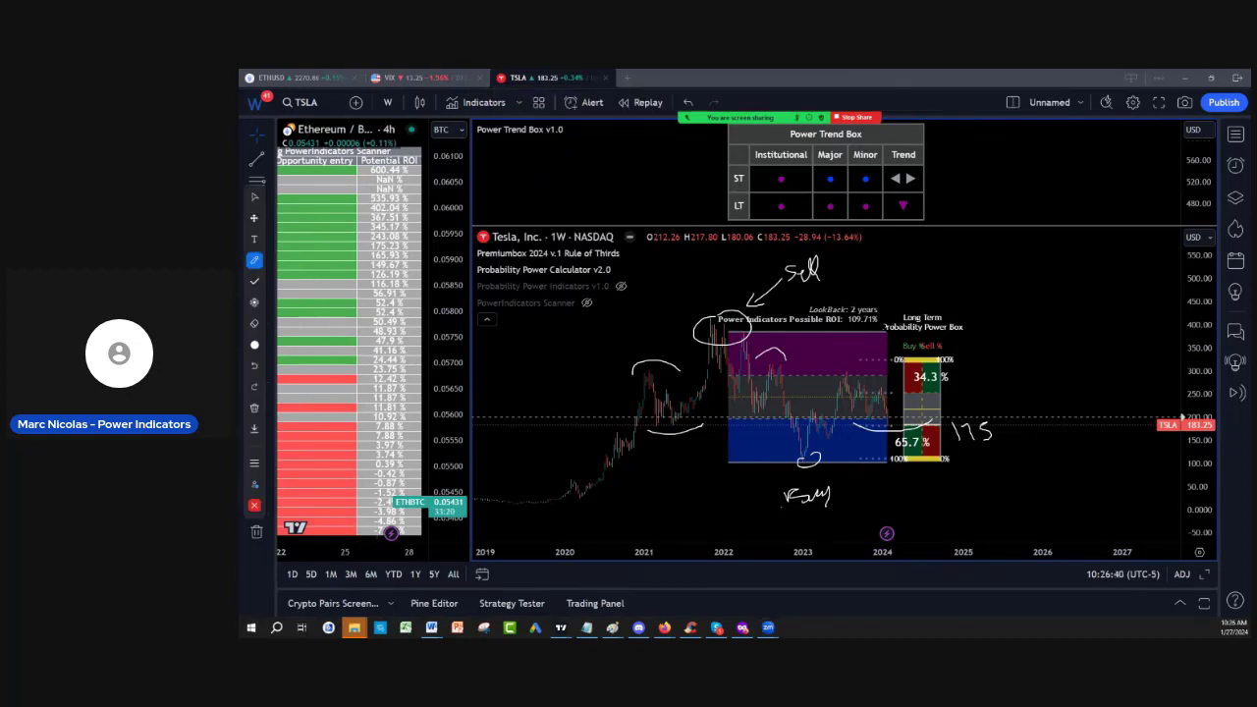
pyautogui.moveTo(254, 133)
pyautogui.mouseDown()
pyautogui.moveTo(508, 89)
pyautogui.moveTo(736, 78)
pyautogui.moveTo(577, 79)
pyautogui.mouseUp()
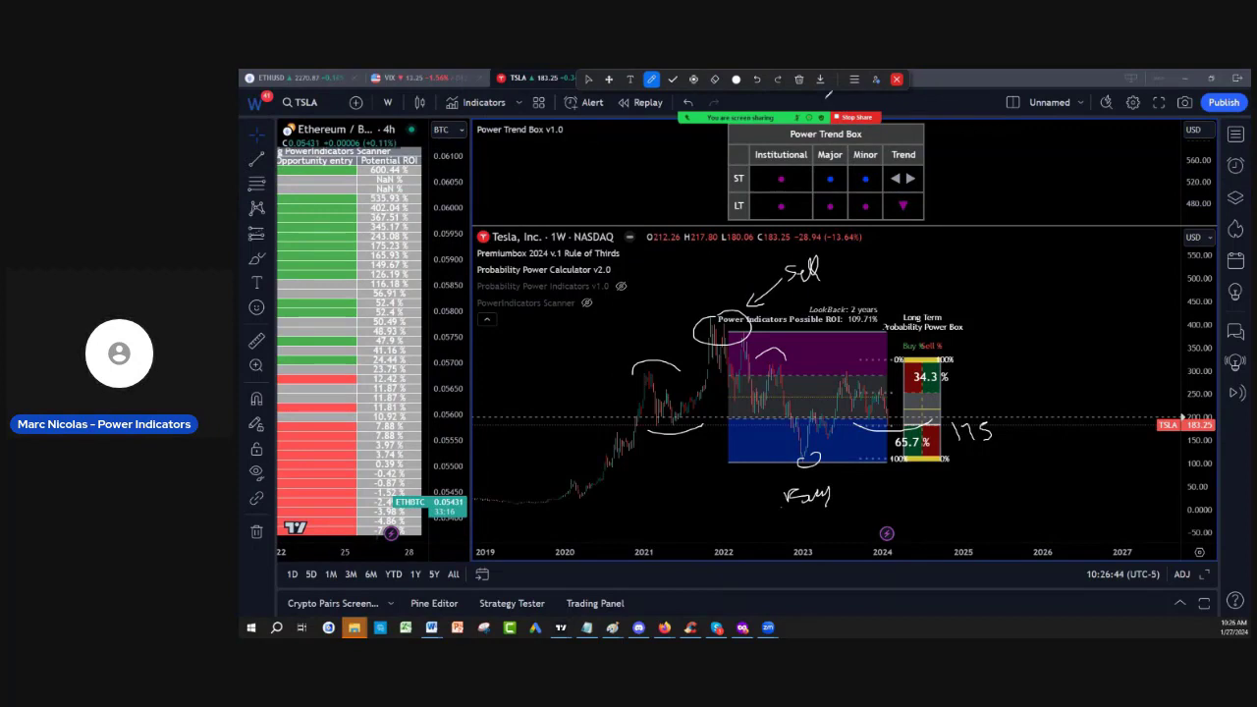
# Clear all earlier drawings and write the 95-110 range beside the probability box.
pyautogui.click(798, 79)
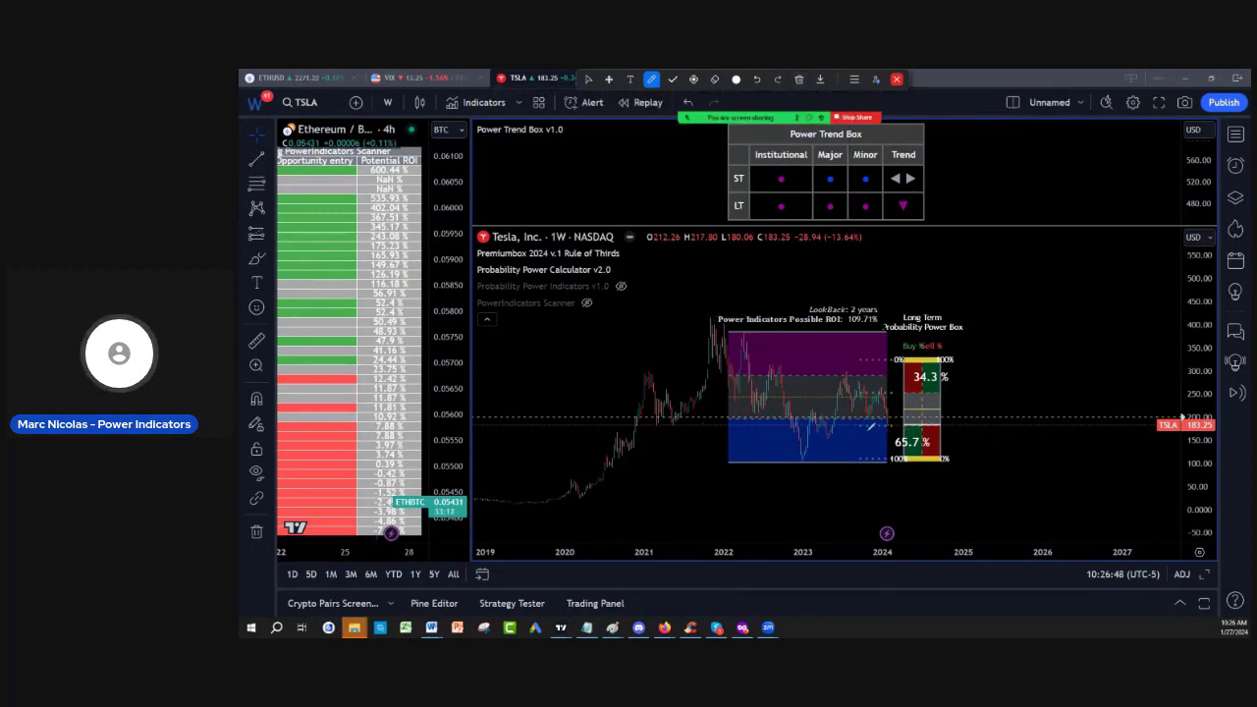
pyautogui.press('Escape')
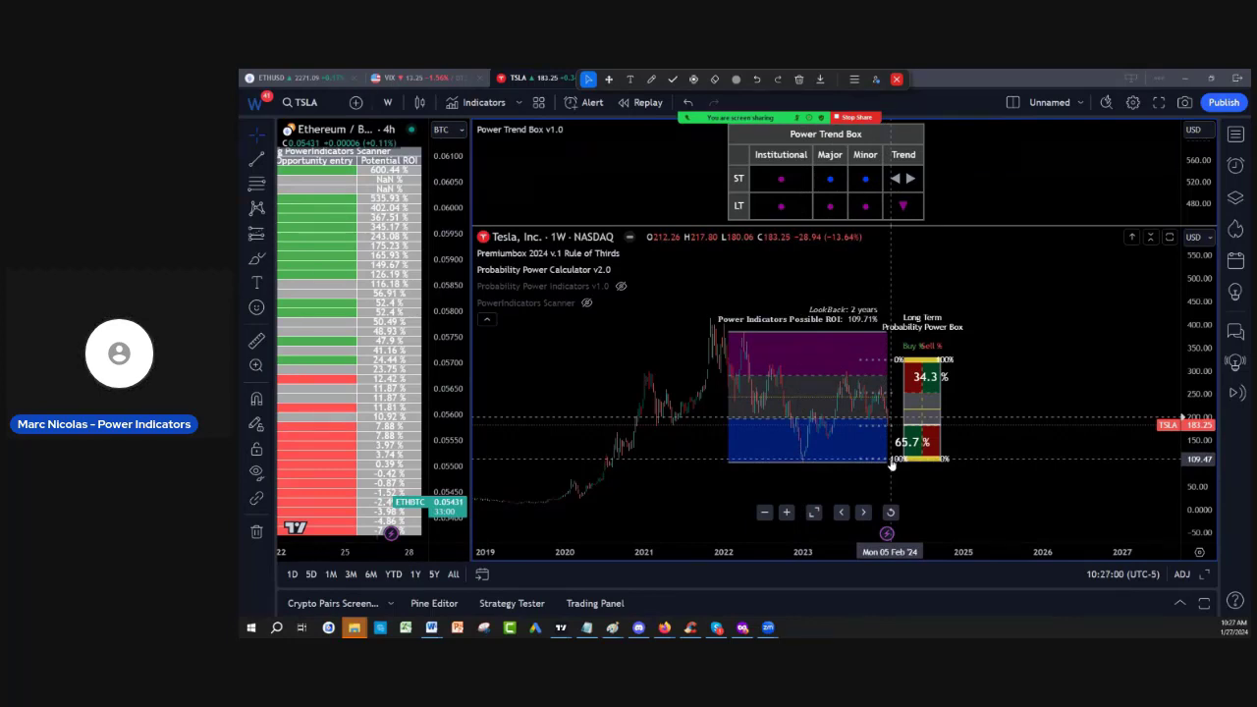
pyautogui.click(651, 78)
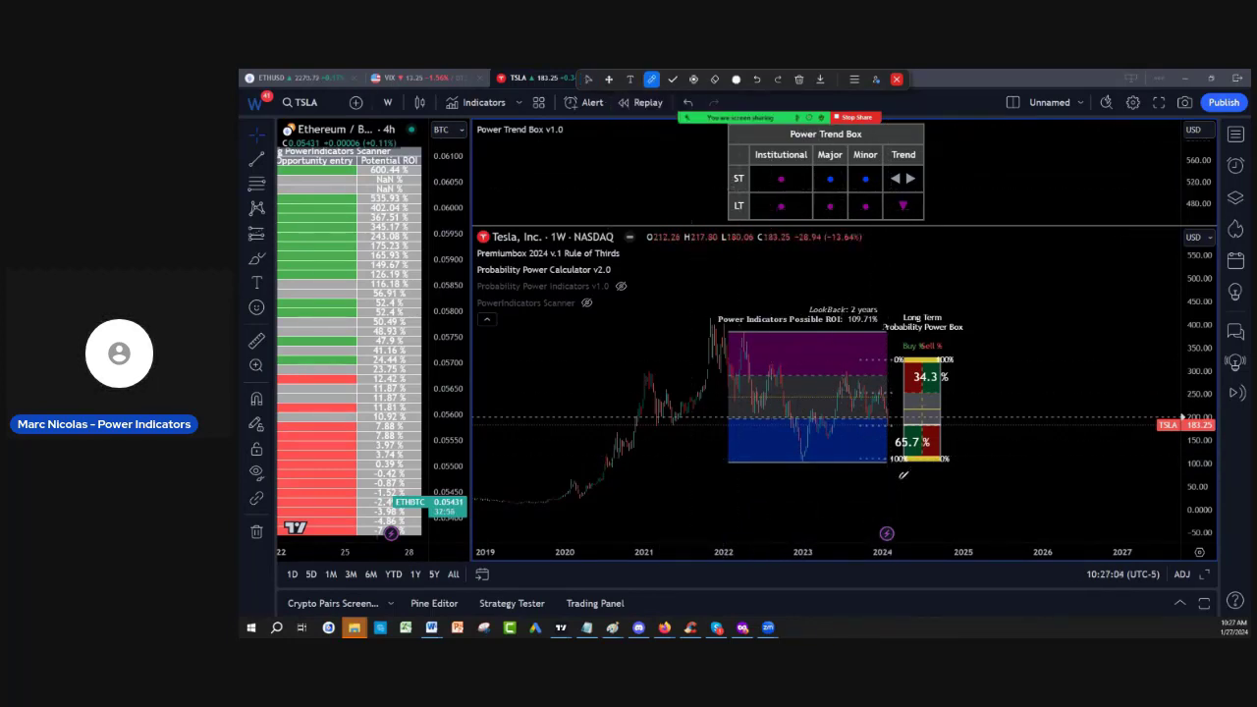
pyautogui.moveTo(902, 475)
pyautogui.mouseDown()
pyautogui.moveTo(918, 486)
pyautogui.moveTo(927, 473)
pyautogui.moveTo(923, 491)
pyautogui.moveTo(982, 481)
pyautogui.moveTo(944, 511)
pyautogui.moveTo(955, 518)
pyautogui.moveTo(994, 507)
pyautogui.mouseUp()
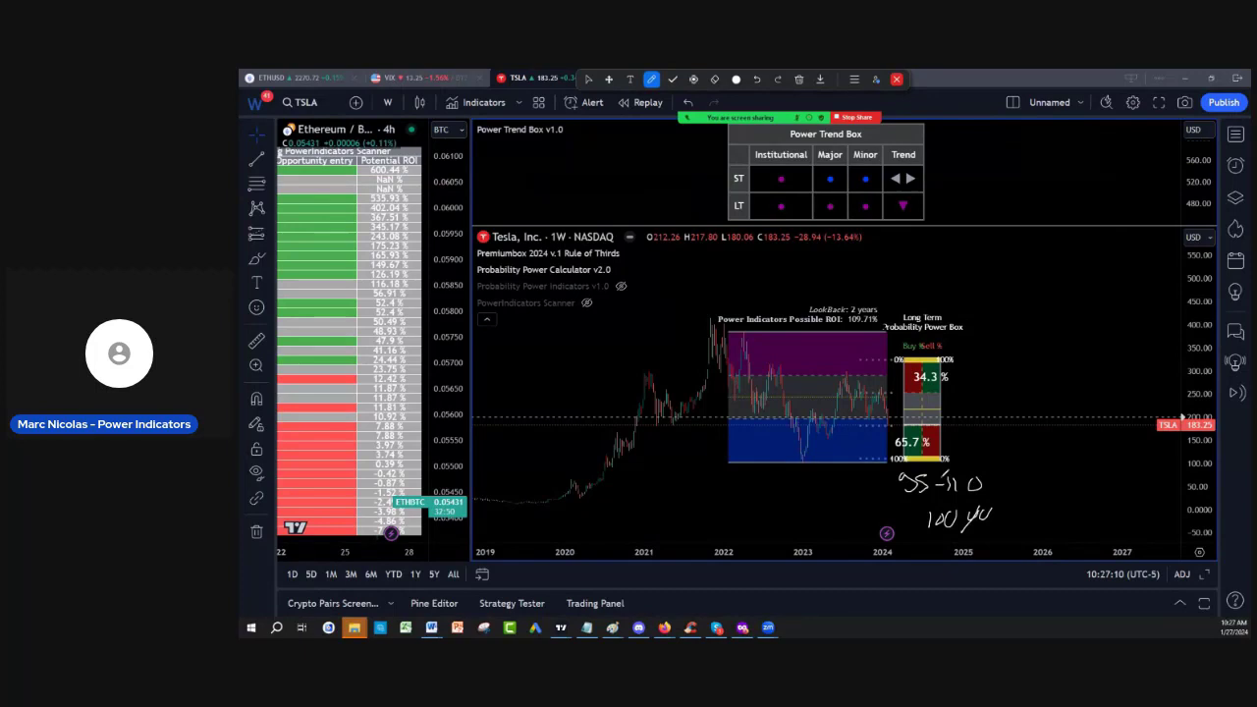
# Underline the left and right shoulder lows and circle the 2023 low as the head.
pyautogui.moveTo(651, 420); pyautogui.dragTo(705, 414)
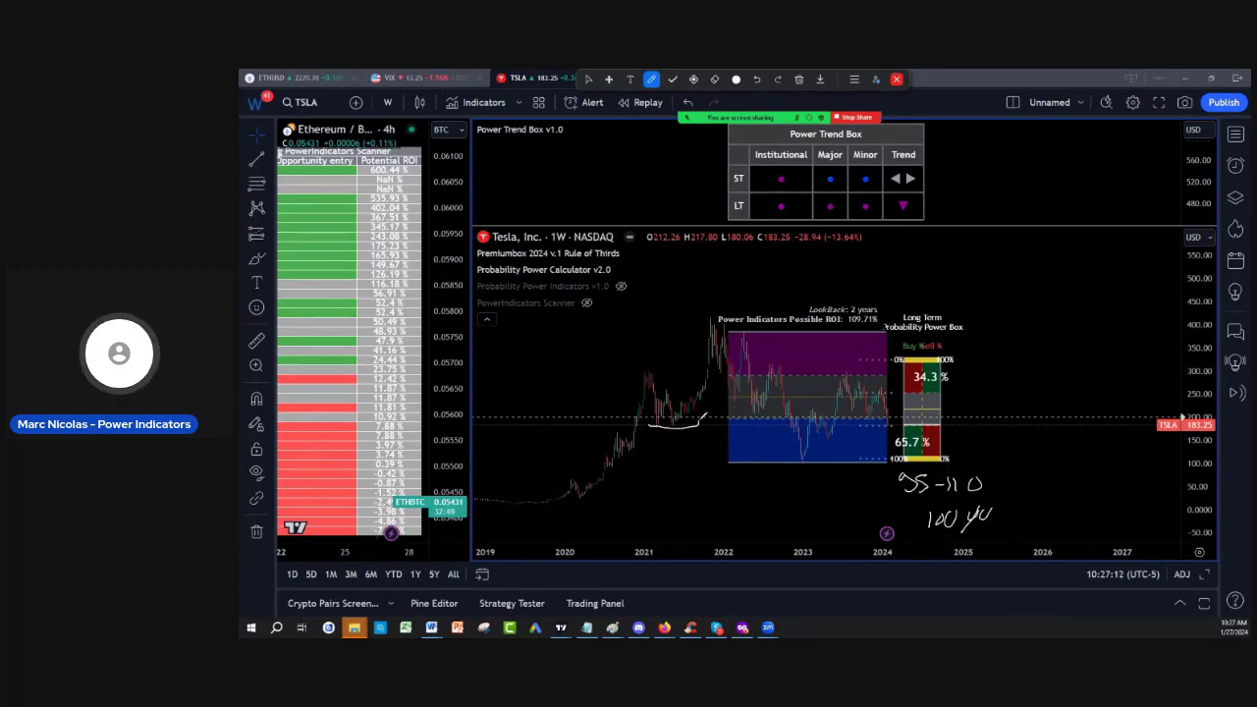
pyautogui.moveTo(868, 424); pyautogui.dragTo(919, 417)
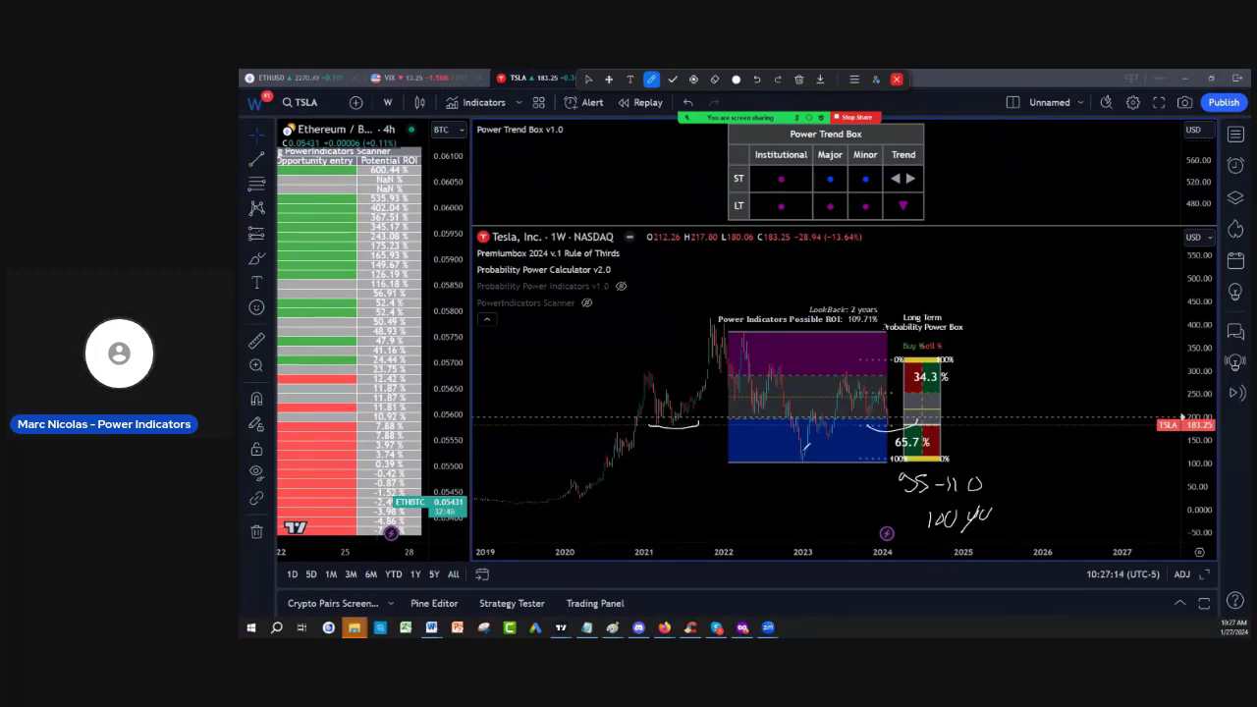
pyautogui.moveTo(807, 447); pyautogui.dragTo(831, 448)
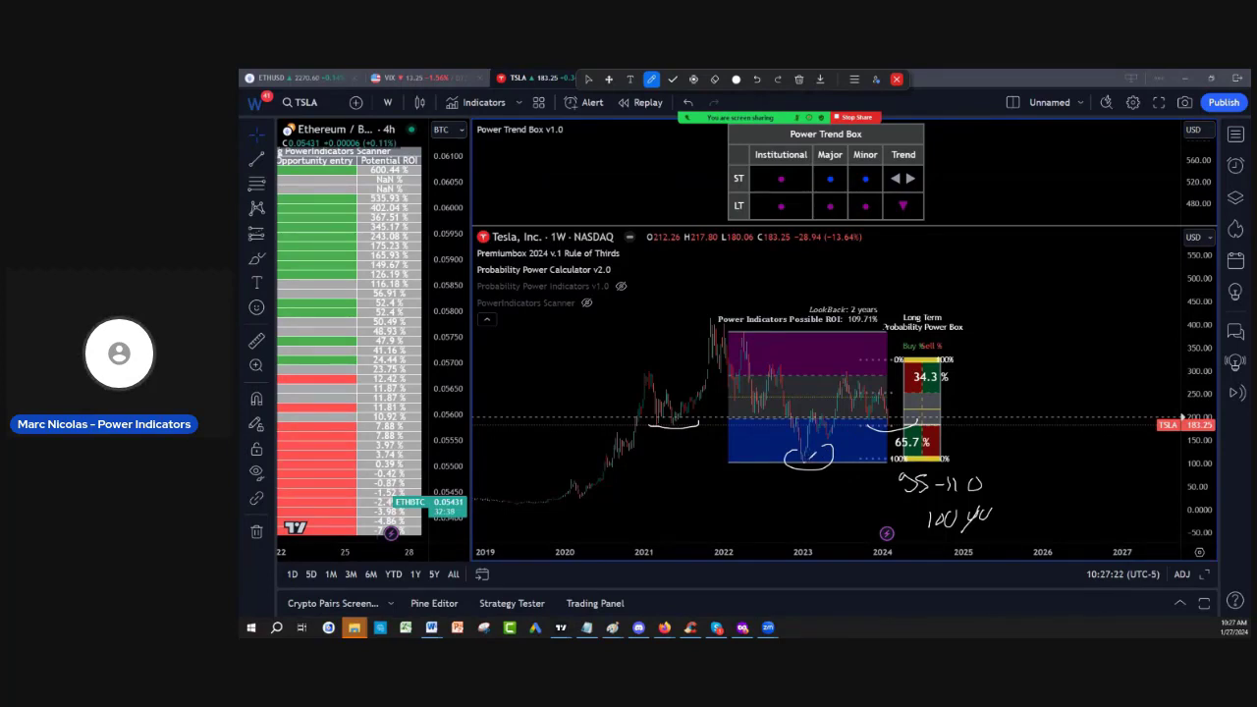
# Draw two parallel rising trendlines up from the 2023 low.
pyautogui.moveTo(846, 428); pyautogui.dragTo(972, 343)
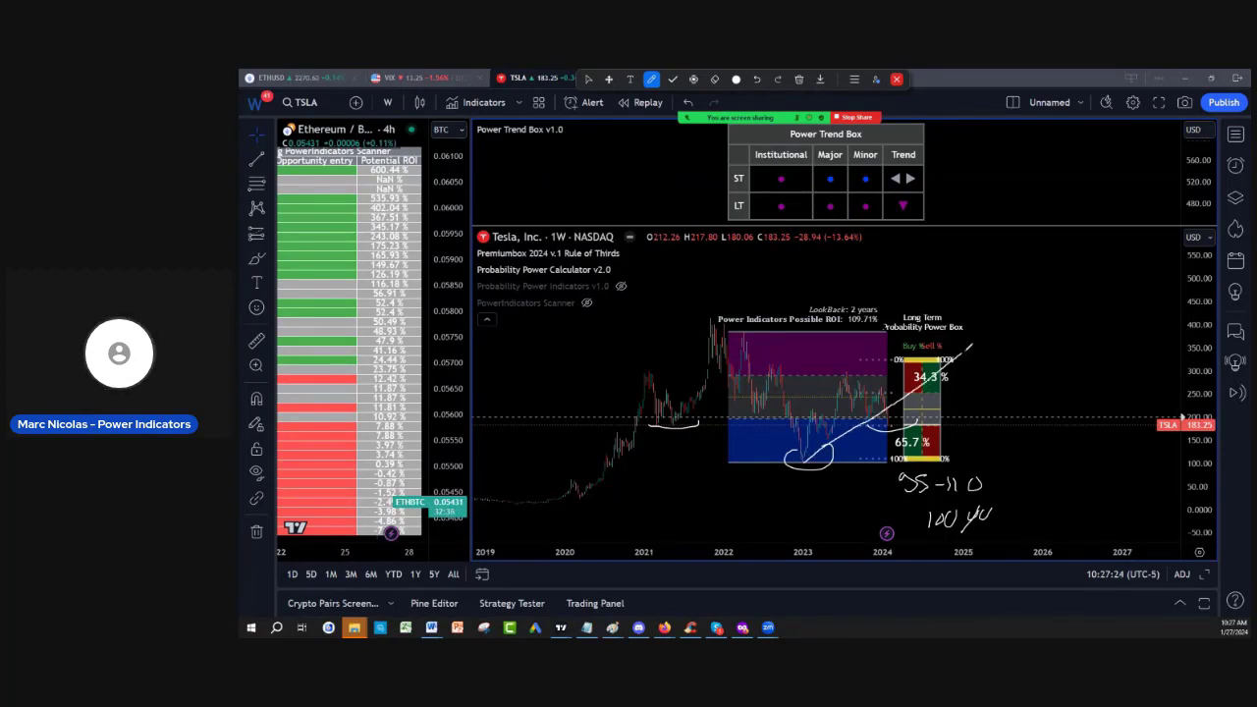
pyautogui.moveTo(768, 424); pyautogui.dragTo(929, 311)
pyautogui.click(587, 79)
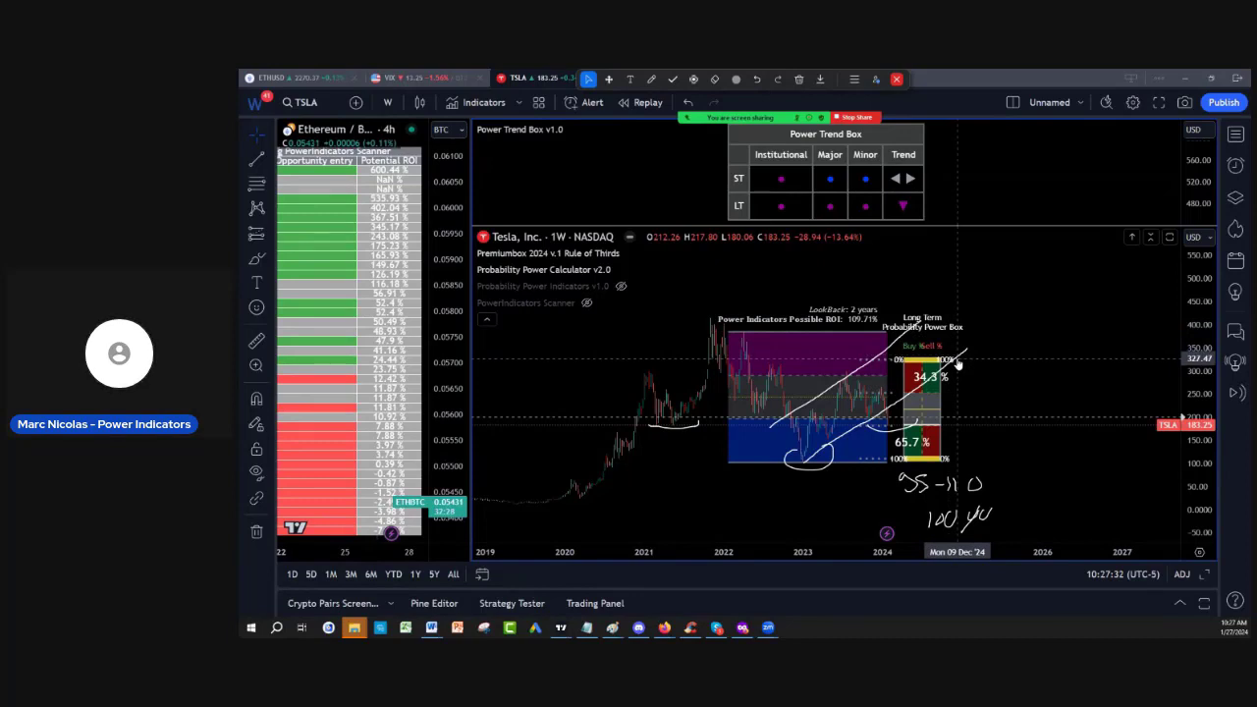
# Write the 325 and 390 target labels beside the probability box.
pyautogui.click(651, 78)
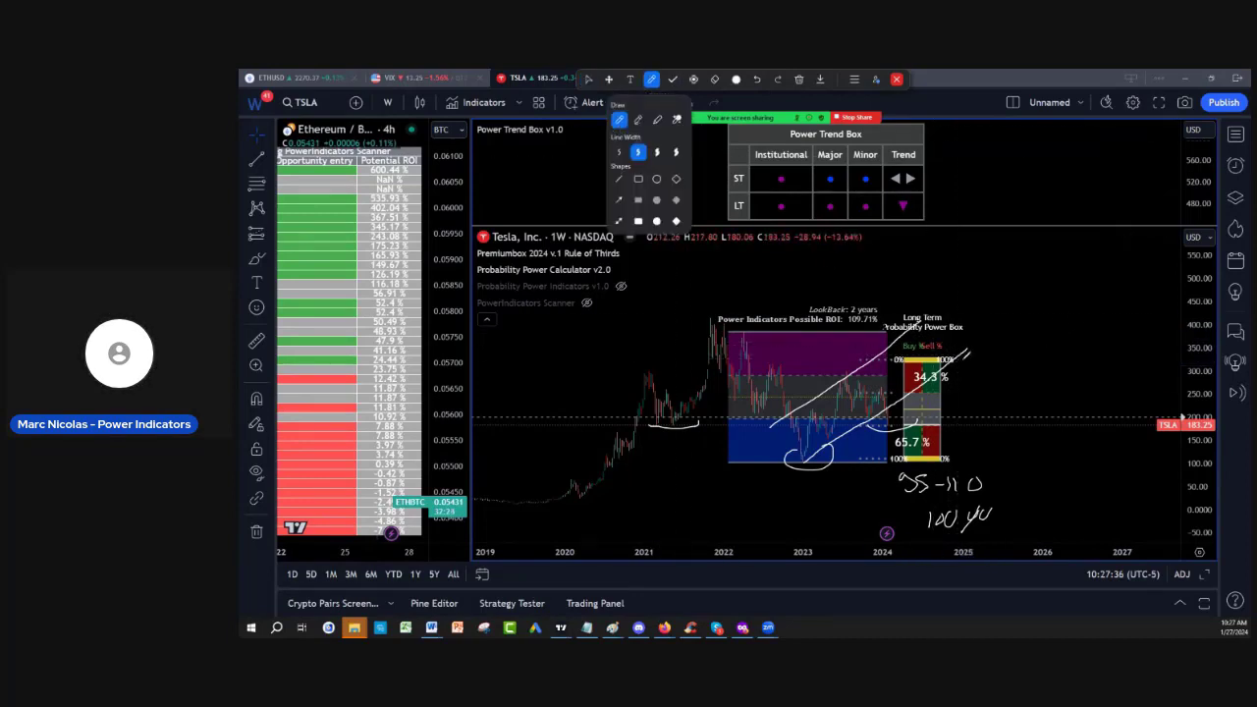
pyautogui.moveTo(966, 362)
pyautogui.mouseDown()
pyautogui.moveTo(1025, 361)
pyautogui.moveTo(1050, 338)
pyautogui.moveTo(1029, 363)
pyautogui.mouseUp()
pyautogui.moveTo(961, 307)
pyautogui.mouseDown()
pyautogui.moveTo(974, 318)
pyautogui.moveTo(965, 328)
pyautogui.mouseUp()
pyautogui.moveTo(996, 305)
pyautogui.mouseDown()
pyautogui.moveTo(998, 328)
pyautogui.moveTo(1017, 312)
pyautogui.mouseUp()
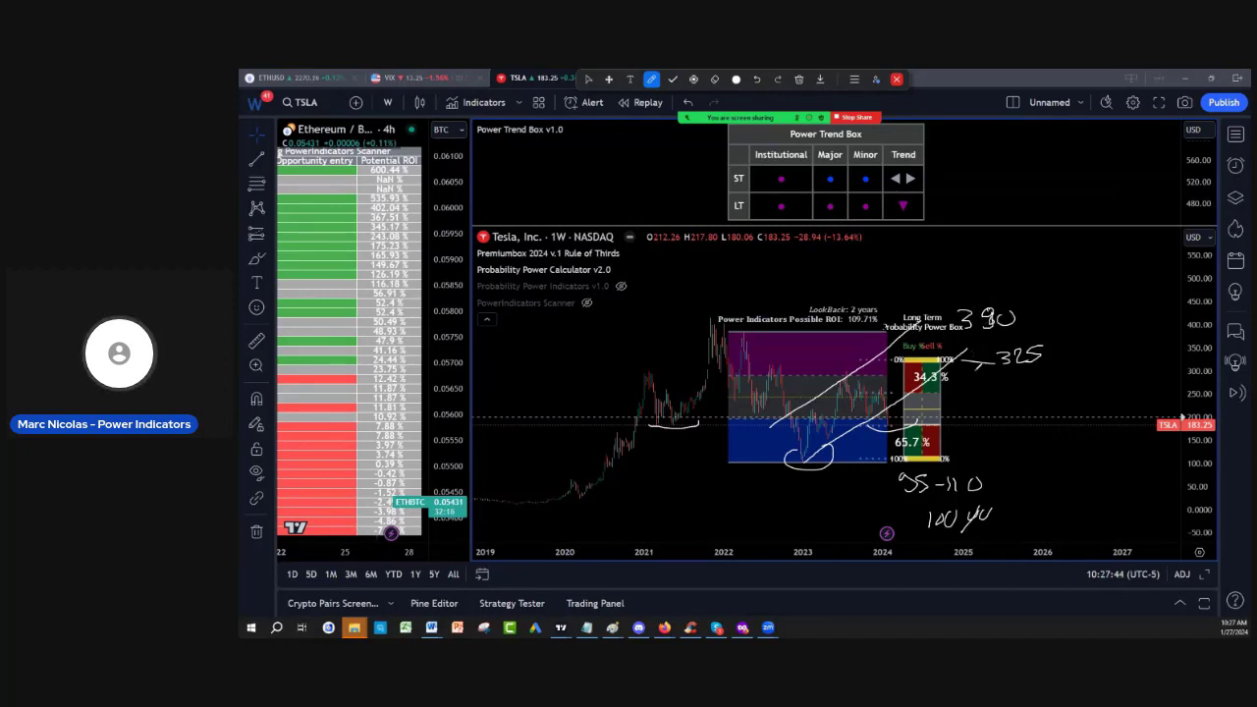
# Circle the 2022 price peak and add a small arc inside the purple box.
pyautogui.moveTo(717, 312)
pyautogui.mouseDown()
pyautogui.moveTo(707, 324)
pyautogui.moveTo(724, 316)
pyautogui.moveTo(748, 338)
pyautogui.mouseUp()
pyautogui.moveTo(862, 364)
pyautogui.mouseDown()
pyautogui.moveTo(847, 375)
pyautogui.moveTo(876, 384)
pyautogui.mouseUp()
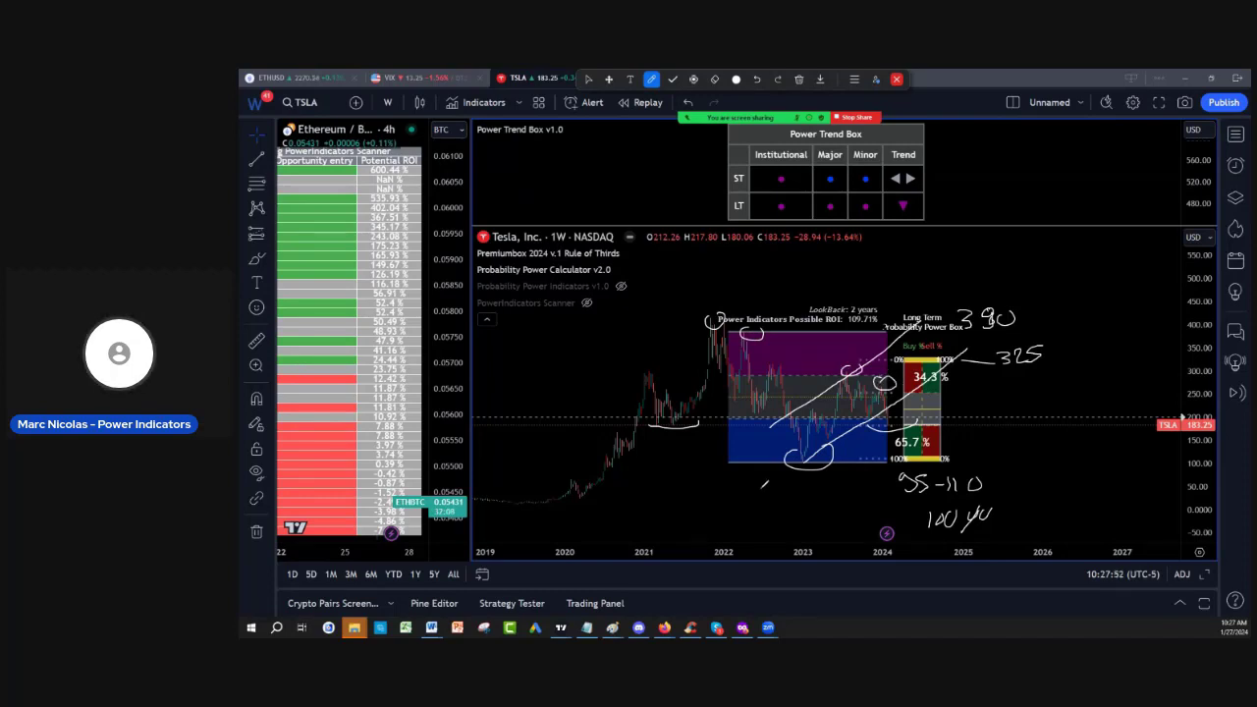
pyautogui.click(799, 78)
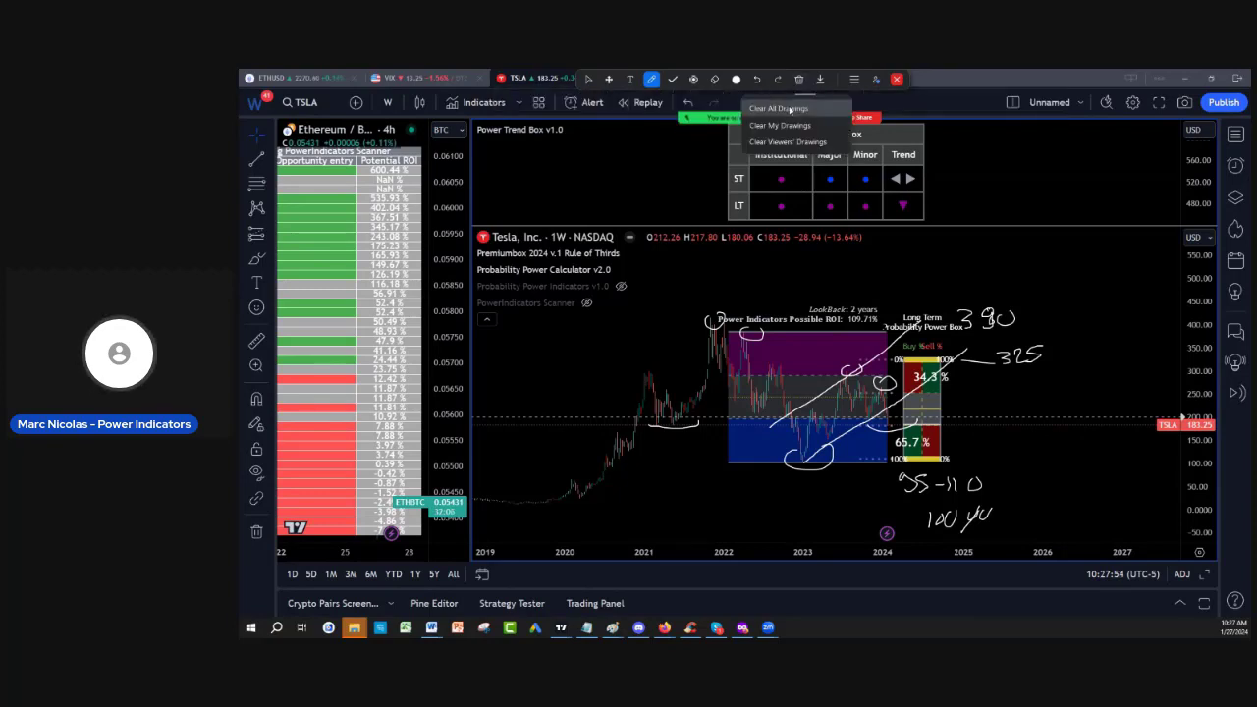
# Erase all drawings and draw falling trendlines from the 2022 peak down across the chart.
pyautogui.click(790, 109)
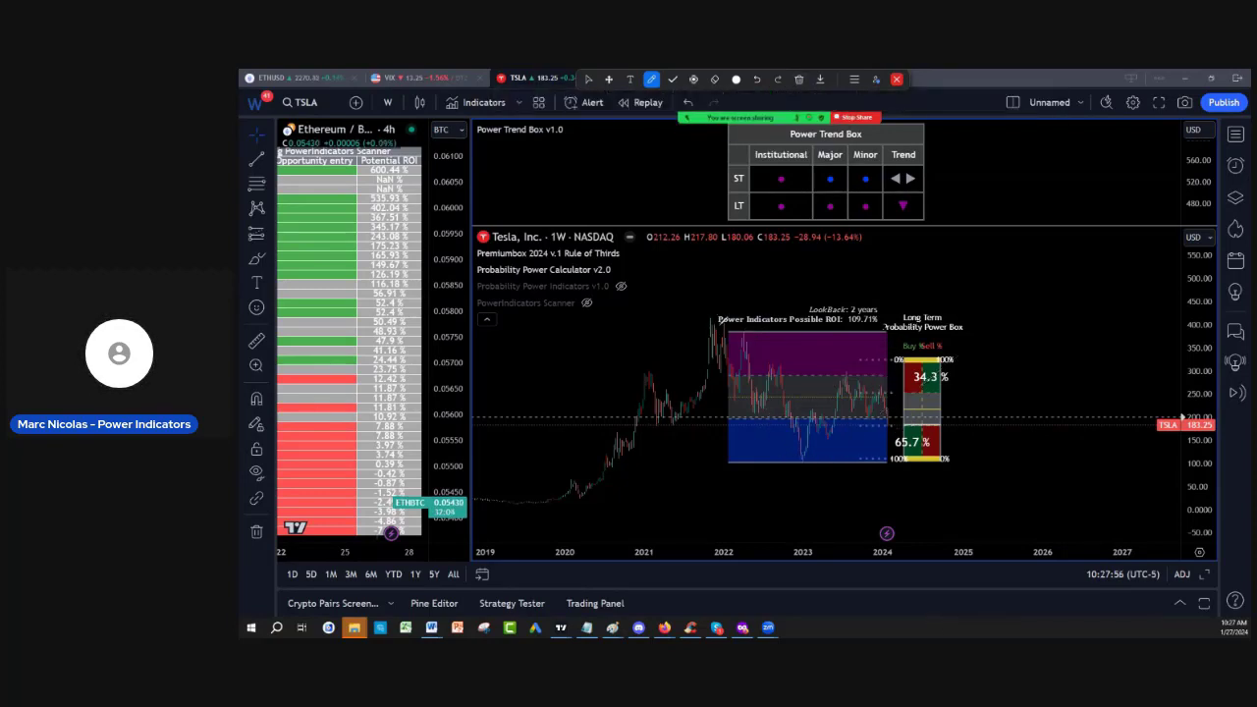
pyautogui.moveTo(709, 318); pyautogui.dragTo(947, 424)
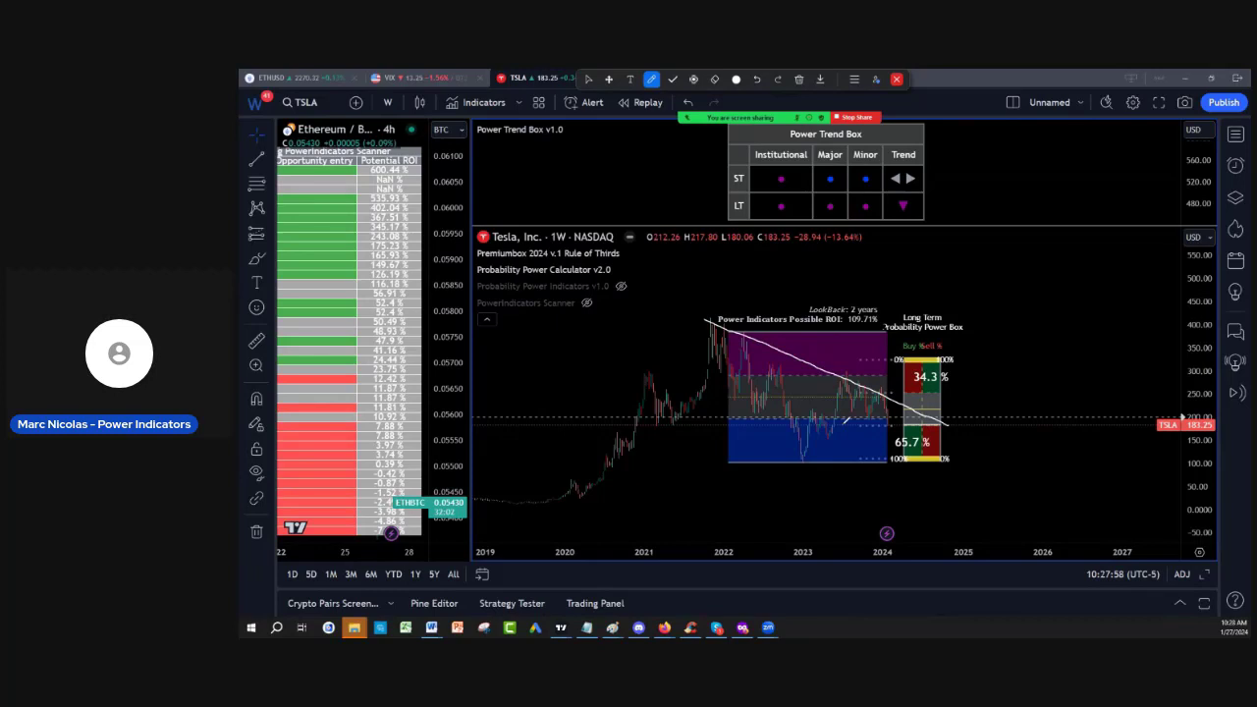
pyautogui.moveTo(695, 384); pyautogui.dragTo(917, 553)
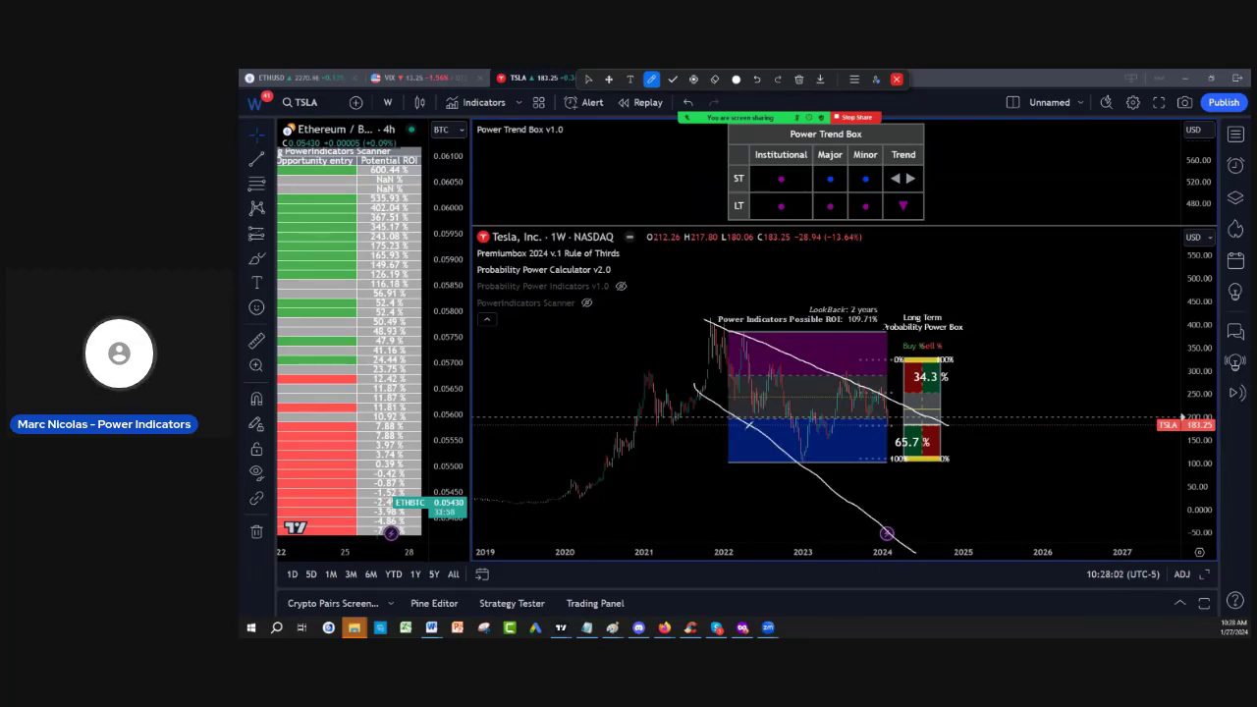
# Sketch the shoulder arc, circle the 2023 low as the head, and draw two rising lines.
pyautogui.moveTo(658, 410)
pyautogui.mouseDown()
pyautogui.moveTo(722, 432)
pyautogui.moveTo(754, 412)
pyautogui.moveTo(900, 421)
pyautogui.moveTo(911, 398)
pyautogui.mouseUp()
pyautogui.moveTo(791, 442)
pyautogui.mouseDown()
pyautogui.moveTo(849, 467)
pyautogui.moveTo(787, 448)
pyautogui.mouseUp()
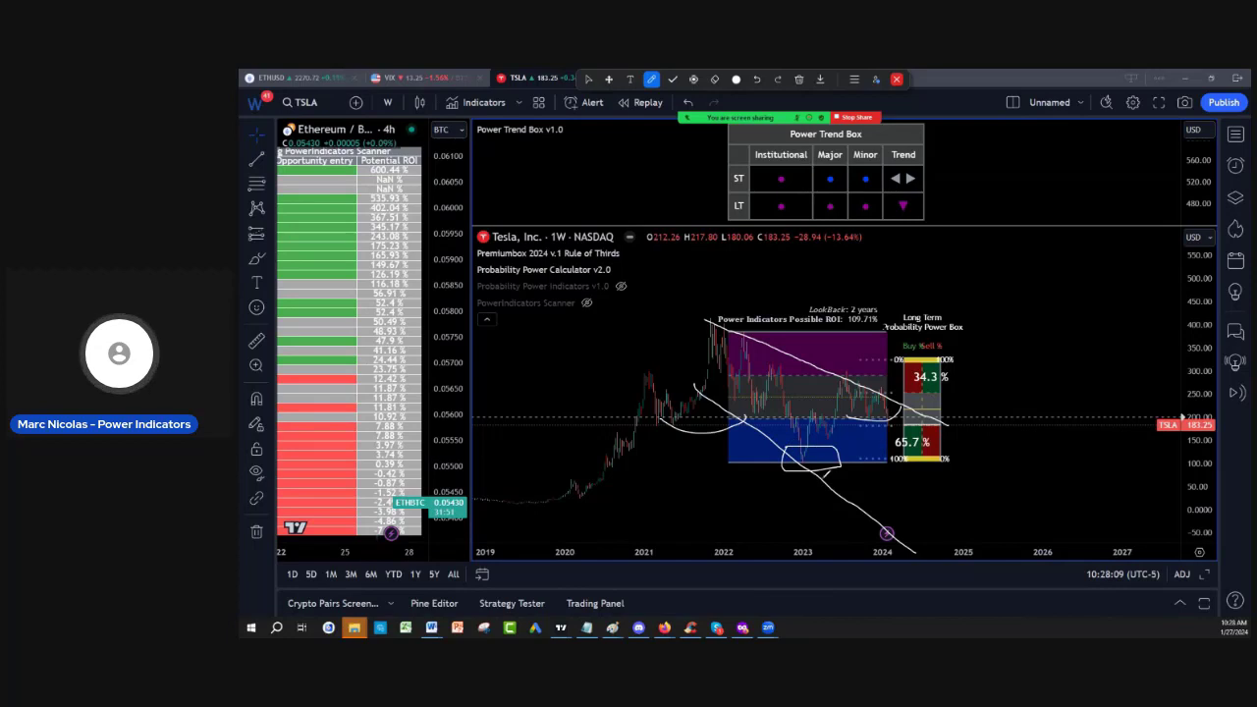
pyautogui.moveTo(813, 472); pyautogui.dragTo(918, 396)
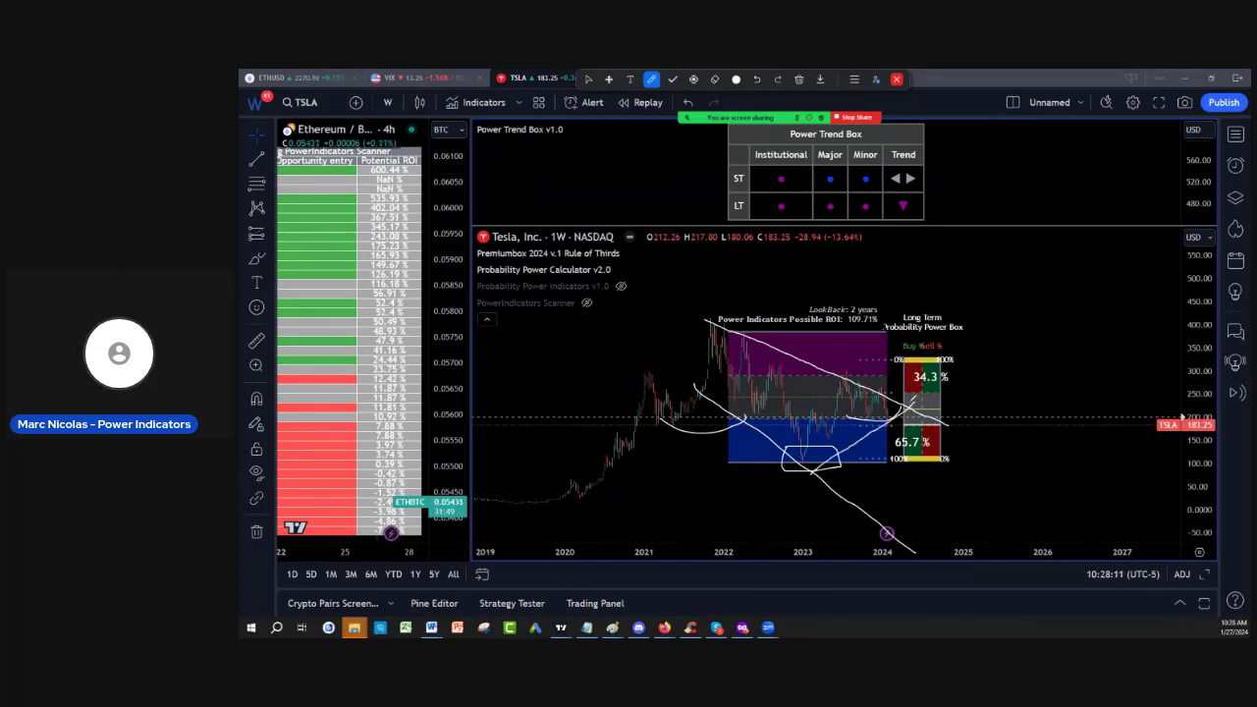
pyautogui.moveTo(784, 448); pyautogui.dragTo(877, 356)
pyautogui.press('Escape')
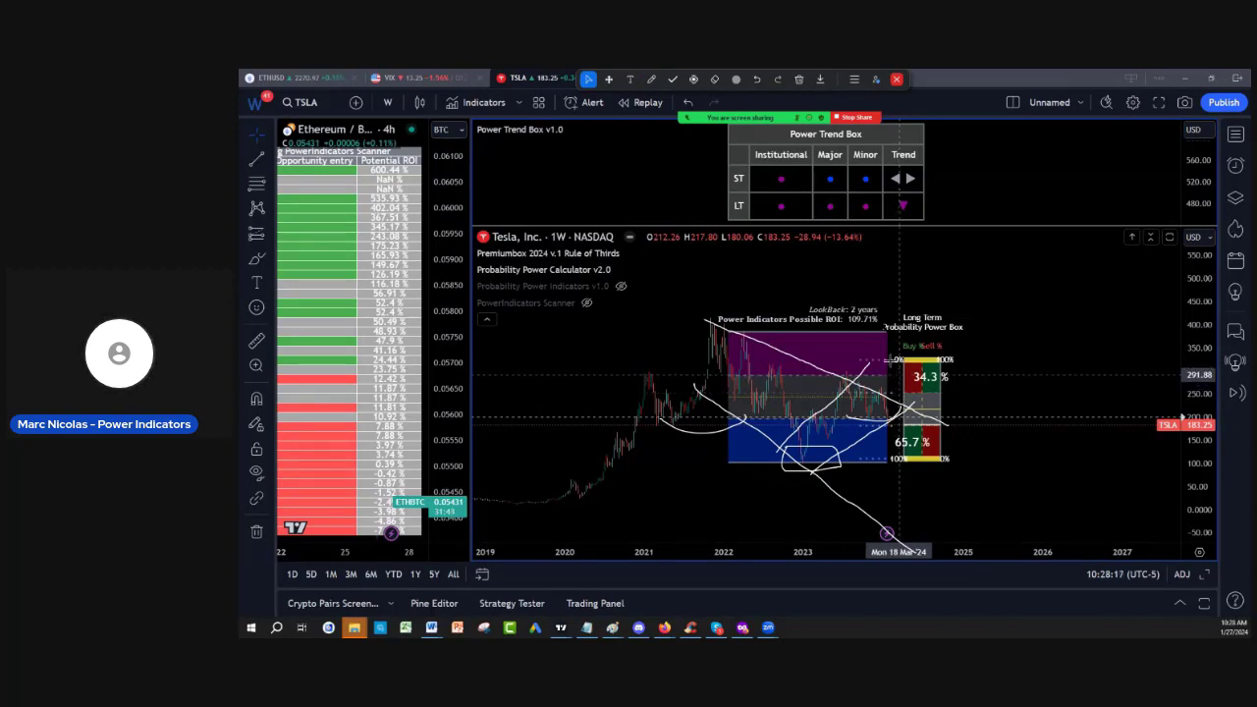
# Mark the current price level and write 250 above it.
pyautogui.click(650, 79)
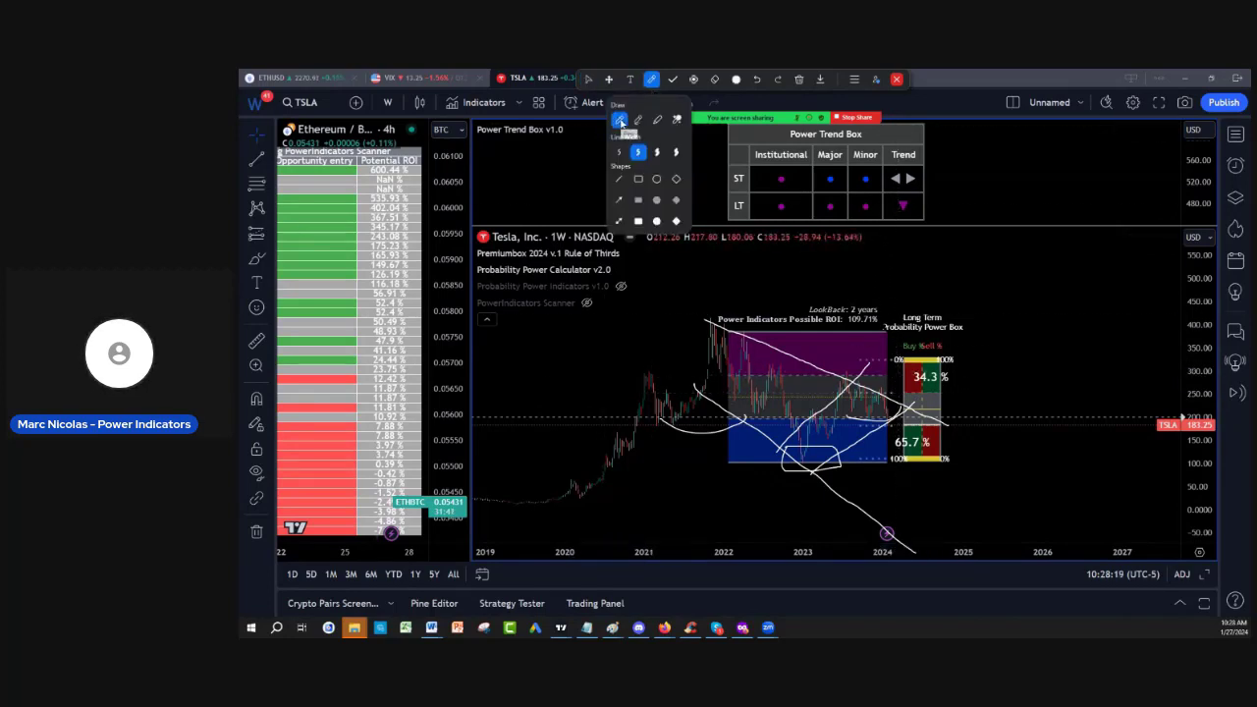
pyautogui.moveTo(968, 422)
pyautogui.mouseDown()
pyautogui.moveTo(978, 436)
pyautogui.moveTo(988, 413)
pyautogui.moveTo(1000, 432)
pyautogui.mouseUp()
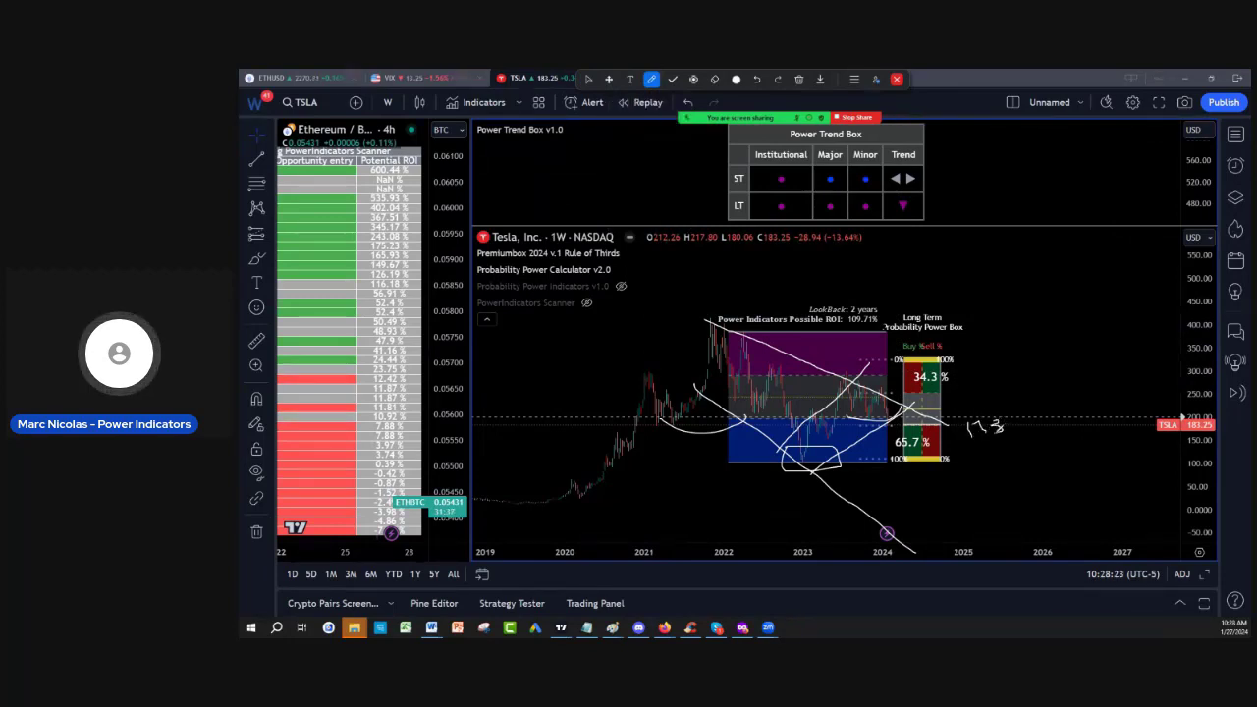
pyautogui.moveTo(962, 392); pyautogui.dragTo(1002, 403)
pyautogui.press('Escape')
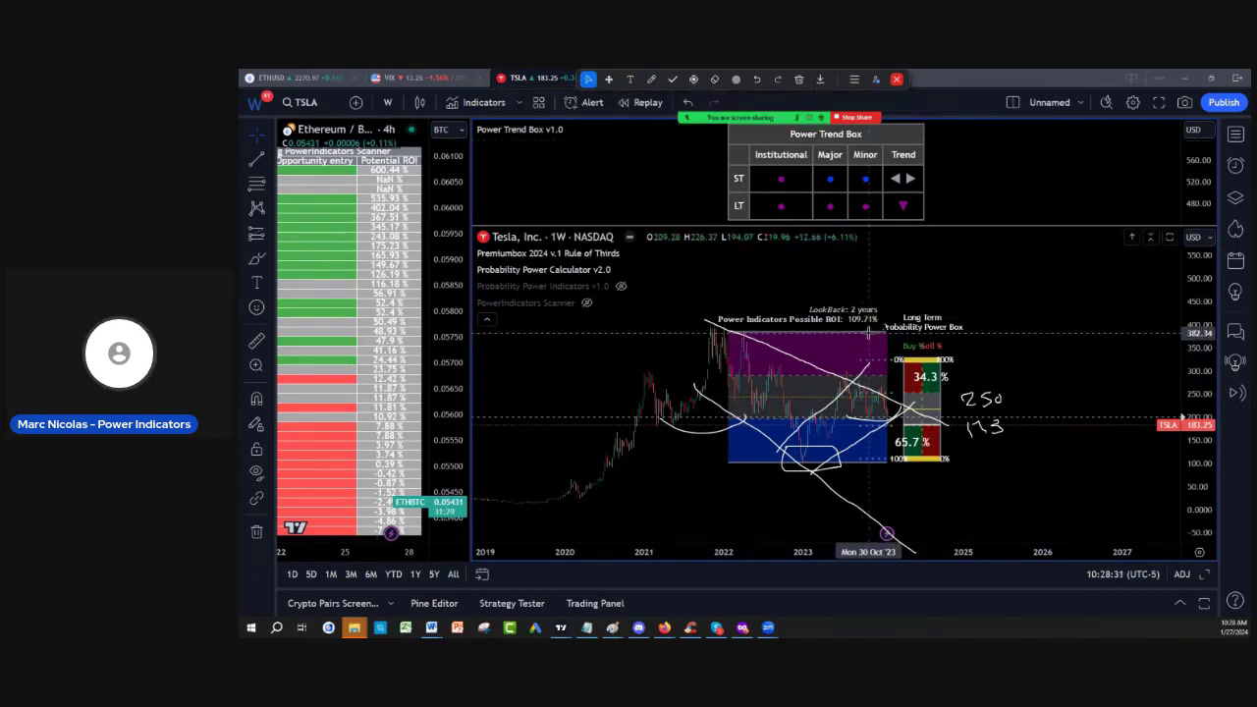
# Write the 327 and 395 levels beside the 34.3% box and the 95-110 range below.
pyautogui.click(651, 78)
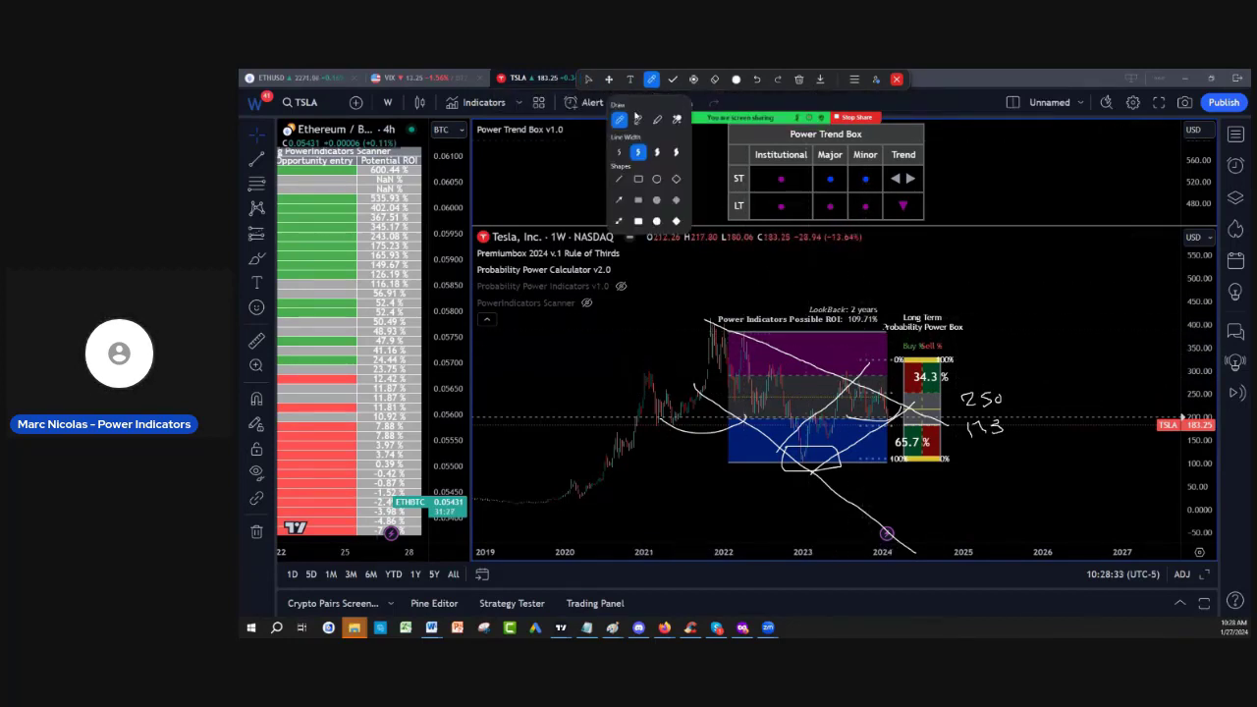
pyautogui.moveTo(941, 360)
pyautogui.mouseDown()
pyautogui.moveTo(974, 340)
pyautogui.moveTo(978, 360)
pyautogui.moveTo(1011, 338)
pyautogui.moveTo(1010, 361)
pyautogui.mouseUp()
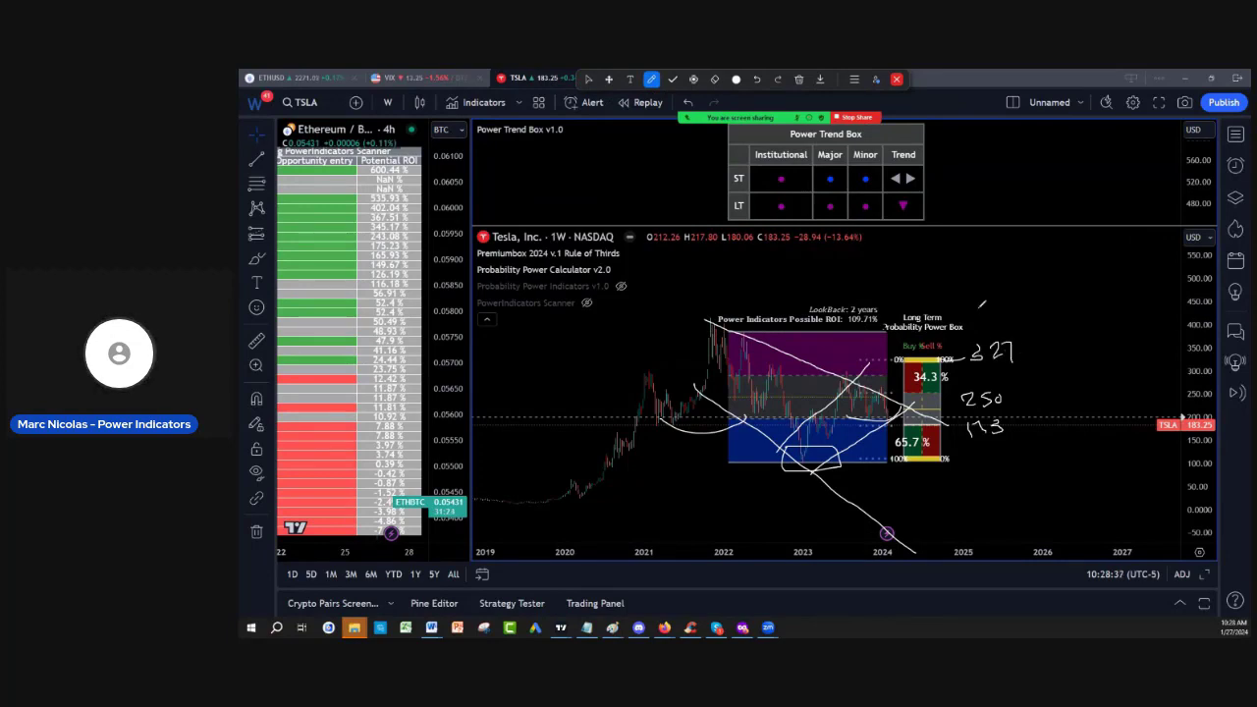
pyautogui.moveTo(951, 301)
pyautogui.mouseDown()
pyautogui.moveTo(966, 324)
pyautogui.moveTo(998, 300)
pyautogui.moveTo(984, 312)
pyautogui.moveTo(1021, 310)
pyautogui.mouseUp()
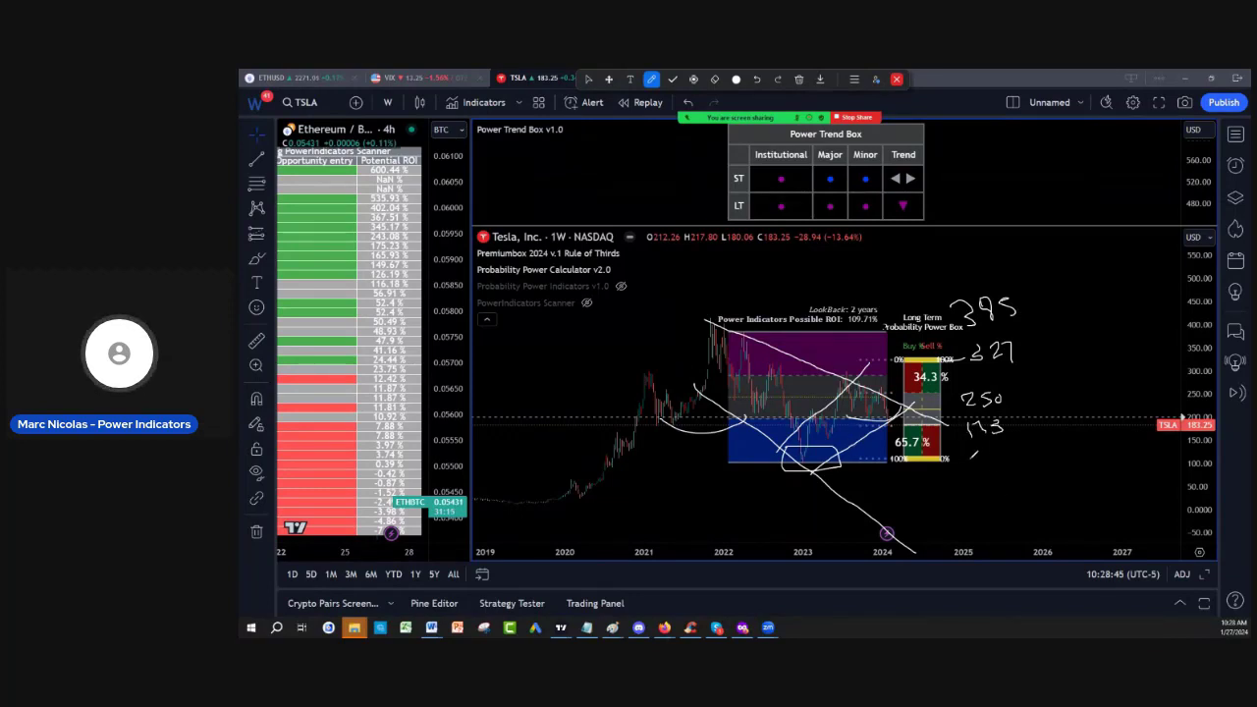
pyautogui.moveTo(980, 444)
pyautogui.mouseDown()
pyautogui.moveTo(972, 472)
pyautogui.moveTo(998, 445)
pyautogui.moveTo(992, 467)
pyautogui.moveTo(1021, 452)
pyautogui.moveTo(1027, 463)
pyautogui.mouseUp()
pyautogui.moveTo(1037, 447)
pyautogui.mouseDown()
pyautogui.moveTo(1035, 461)
pyautogui.moveTo(1047, 450)
pyautogui.mouseUp()
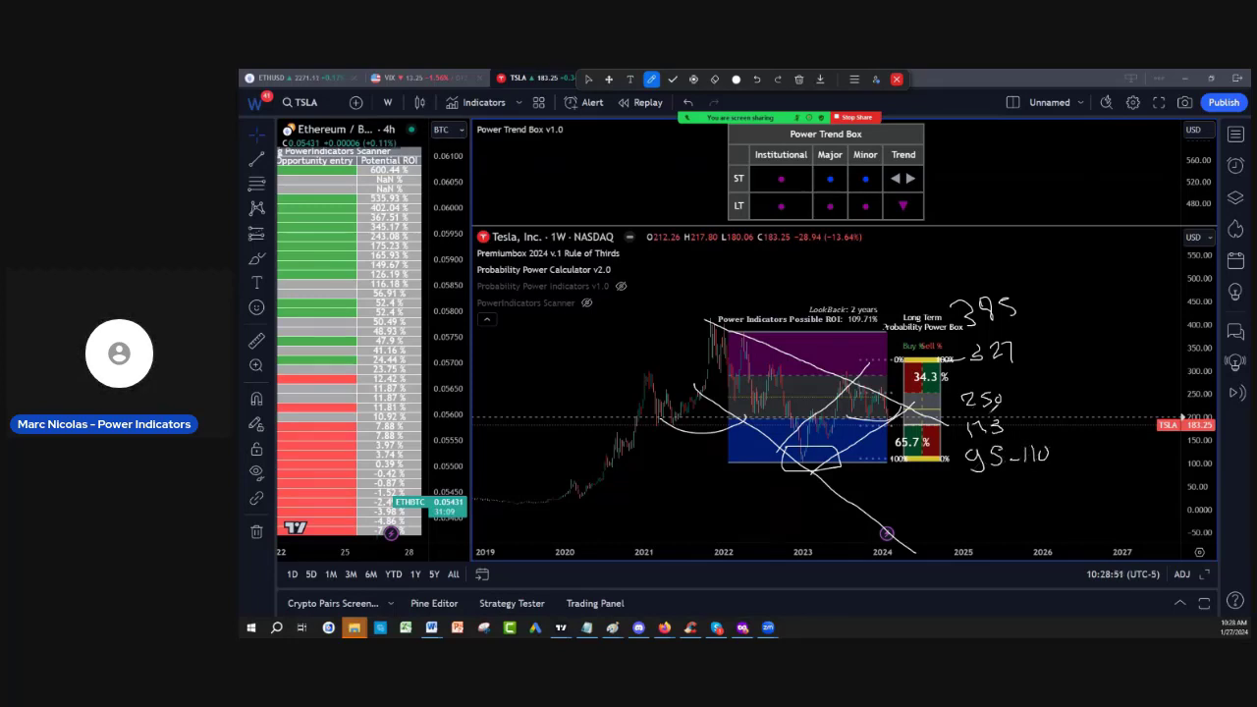
# Circle the current price label and the 95-110 range, then clear all drawings.
pyautogui.moveTo(999, 411)
pyautogui.mouseDown()
pyautogui.moveTo(963, 418)
pyautogui.moveTo(1018, 428)
pyautogui.moveTo(1013, 405)
pyautogui.mouseUp()
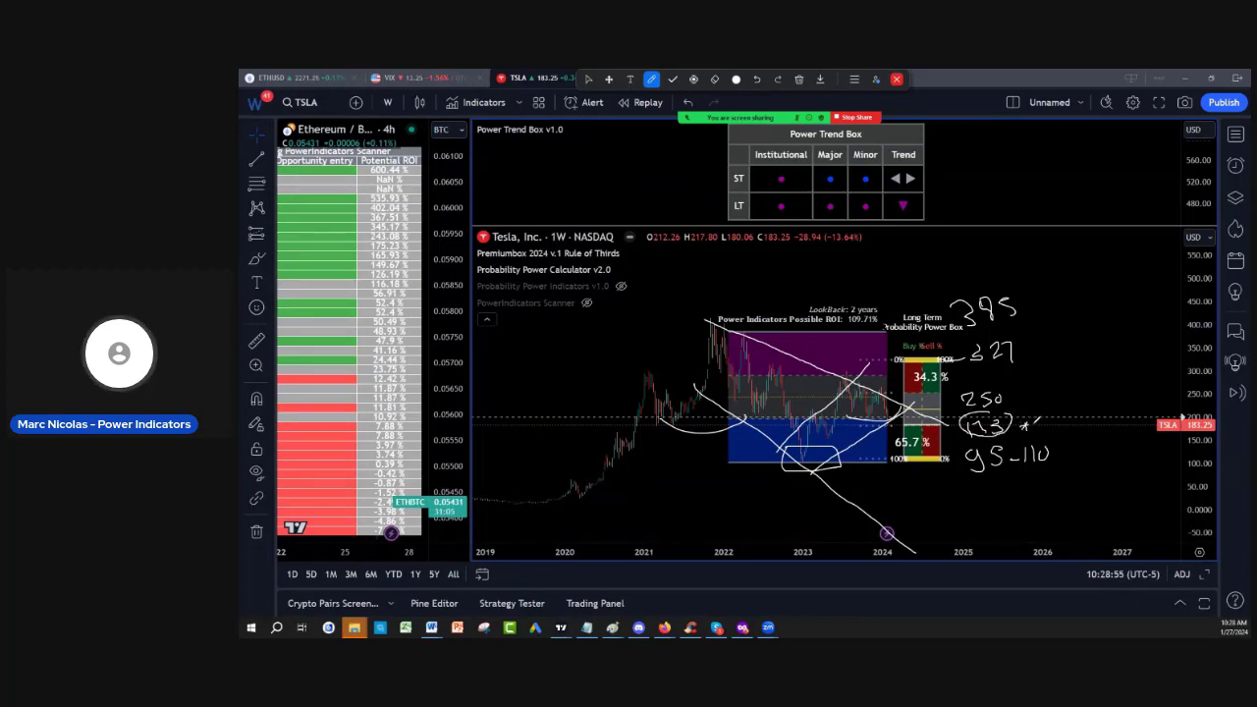
pyautogui.moveTo(1010, 424)
pyautogui.mouseDown()
pyautogui.moveTo(1027, 399)
pyautogui.moveTo(1028, 355)
pyautogui.moveTo(1031, 368)
pyautogui.mouseUp()
pyautogui.moveTo(994, 432)
pyautogui.mouseDown()
pyautogui.moveTo(962, 466)
pyautogui.moveTo(1031, 460)
pyautogui.moveTo(994, 430)
pyautogui.mouseUp()
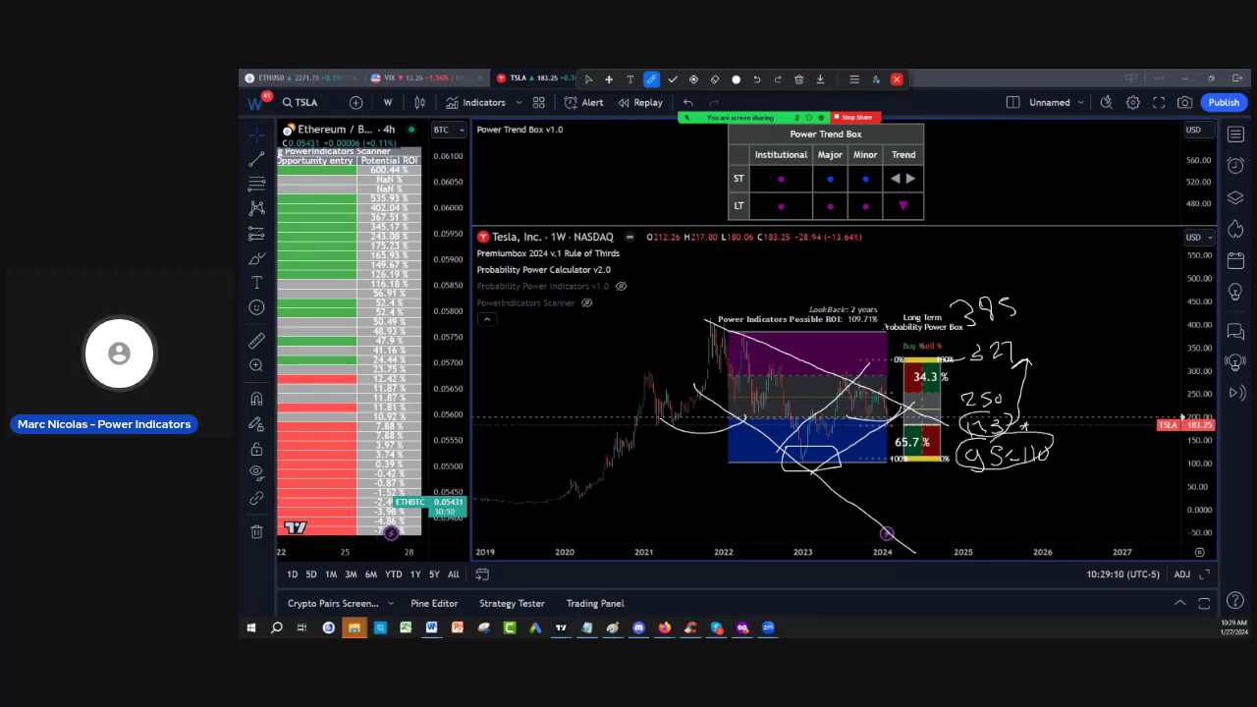
pyautogui.click(798, 78)
pyautogui.click(775, 104)
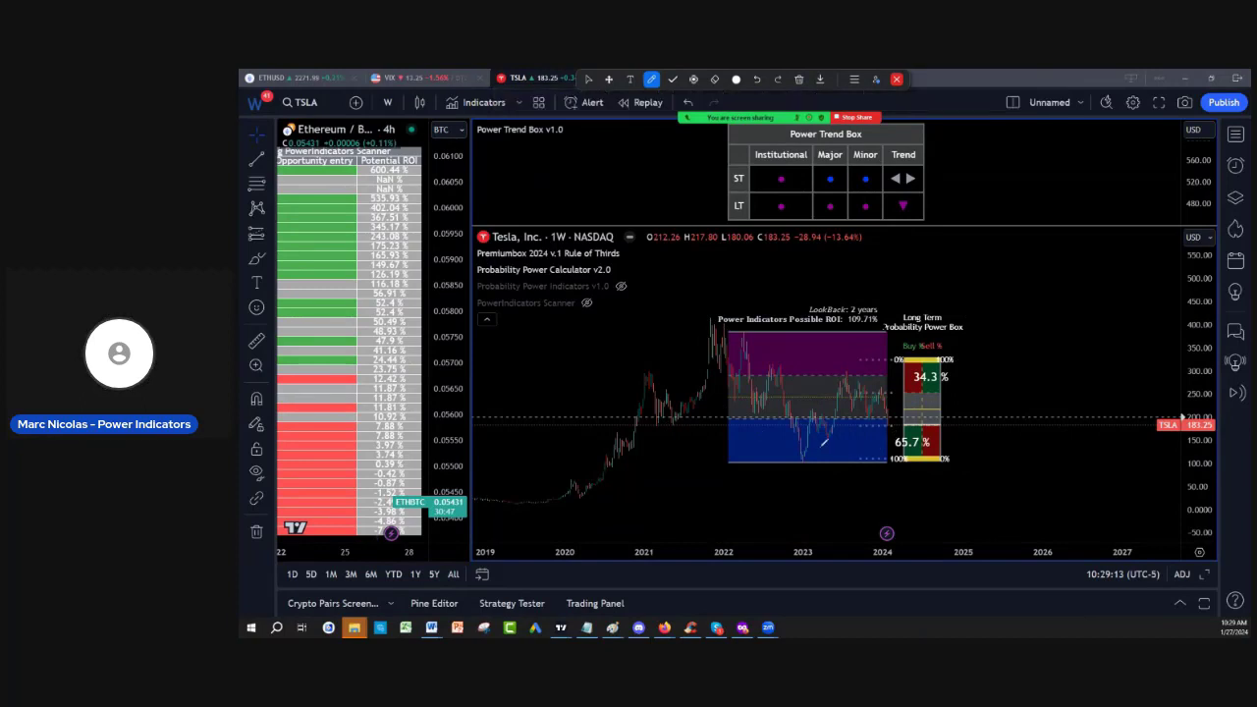